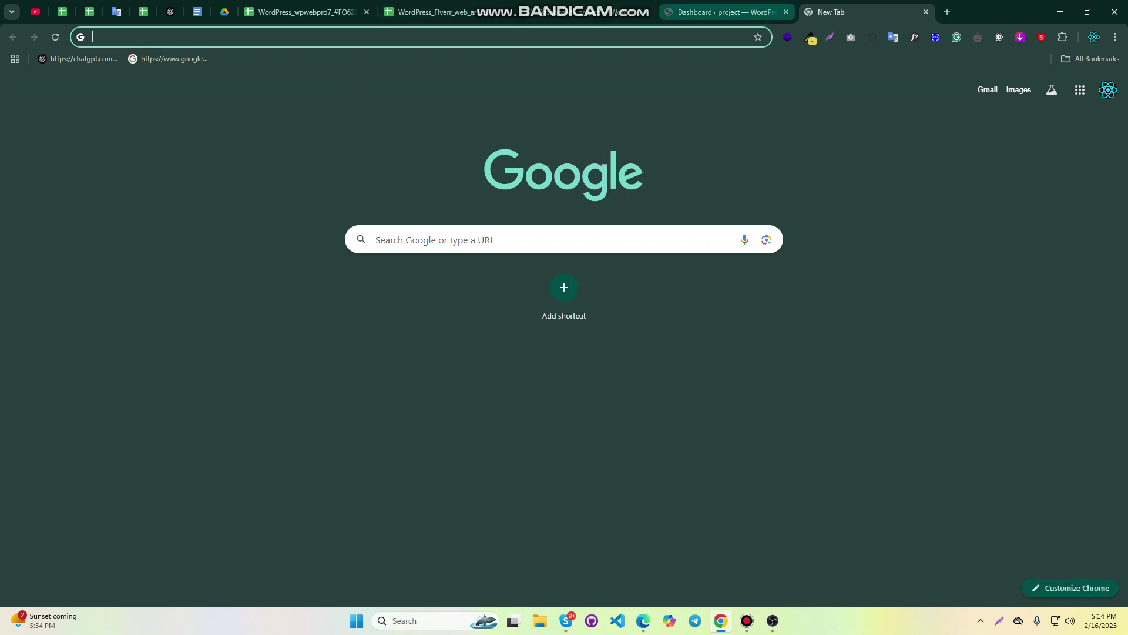
# Open the list of installed plugins in the project site's WordPress admin
pyautogui.click(734, 5)
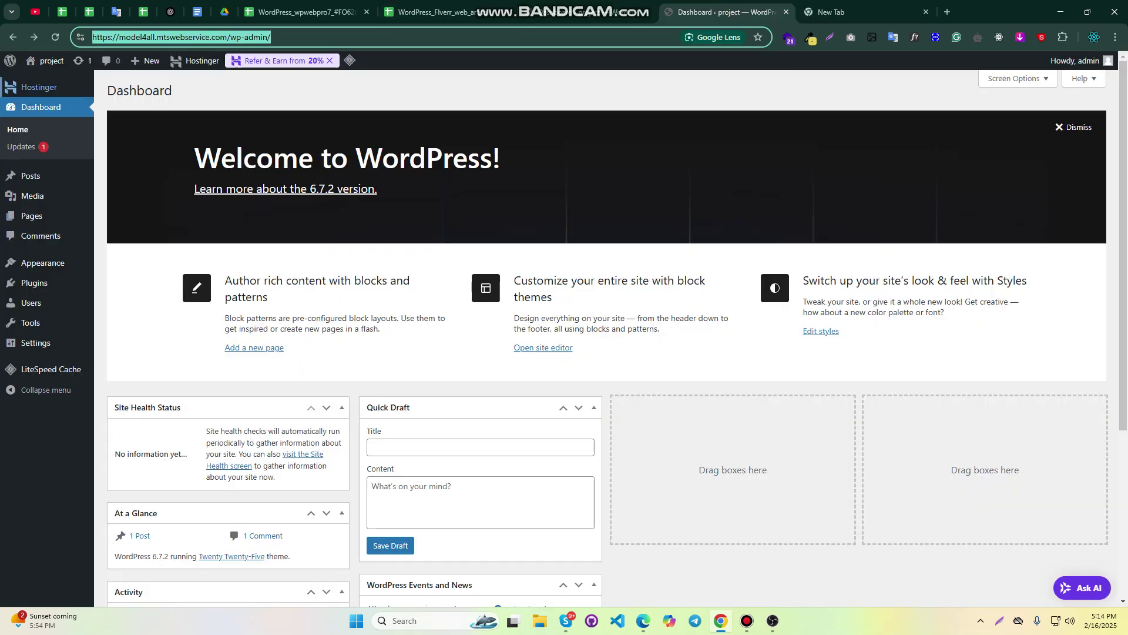
pyautogui.click(44, 61)
pyautogui.click(13, 37)
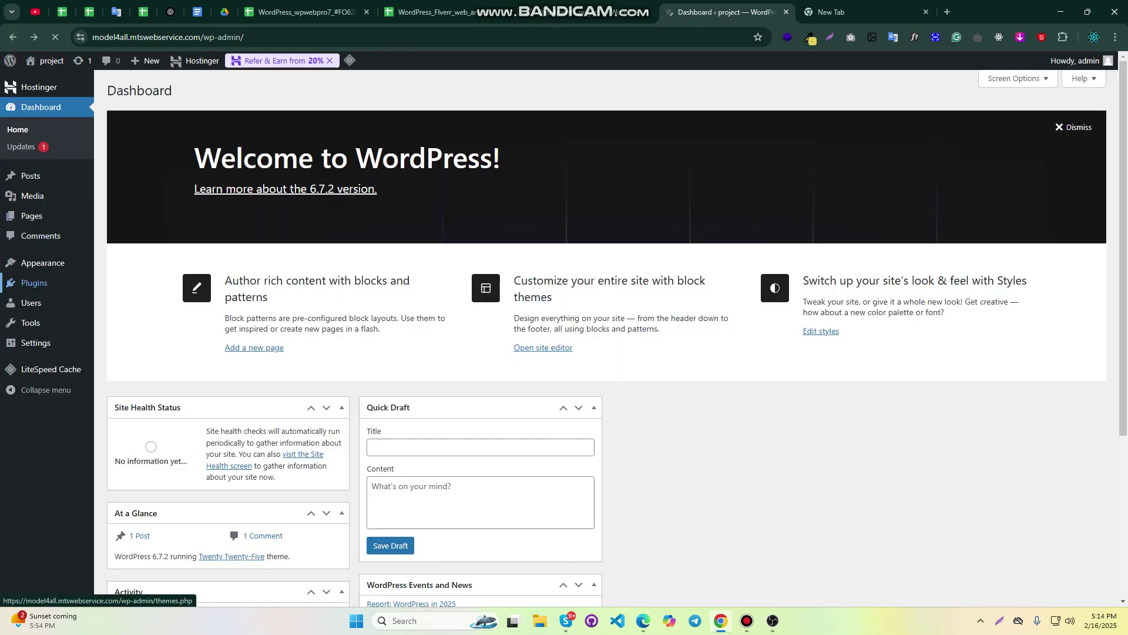
pyautogui.moveTo(47, 61)
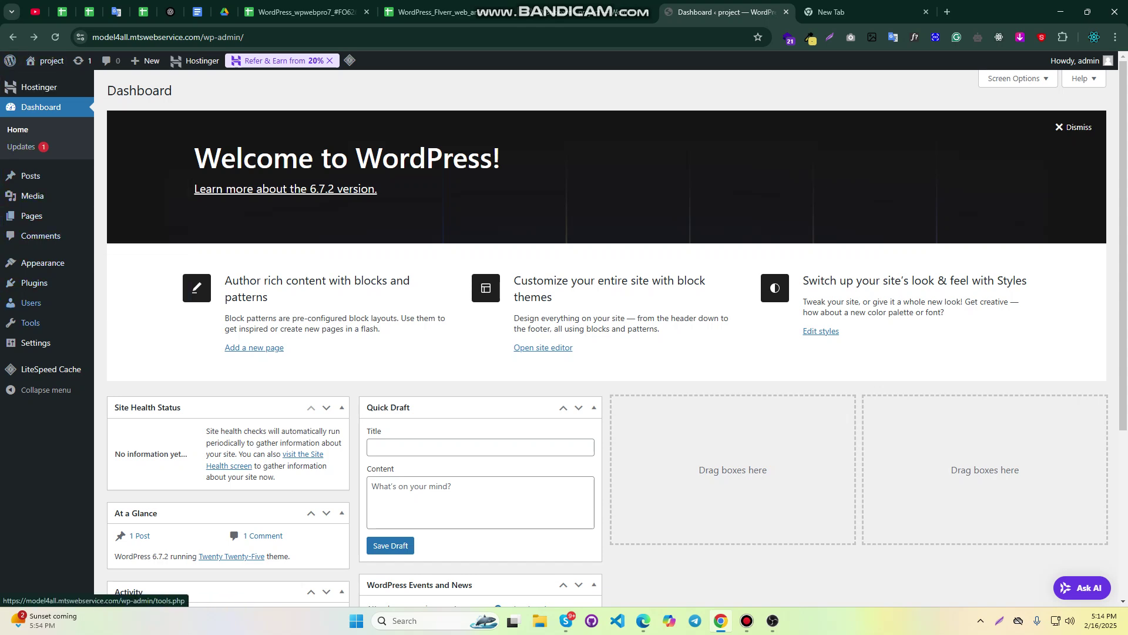
pyautogui.moveTo(35, 342)
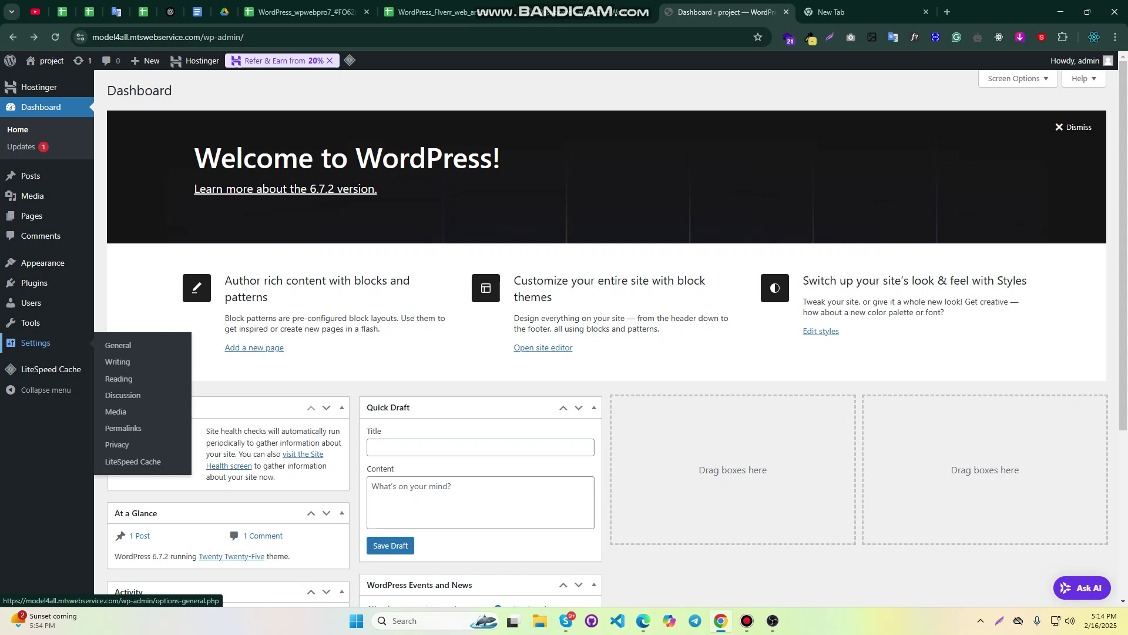
pyautogui.moveTo(31, 323)
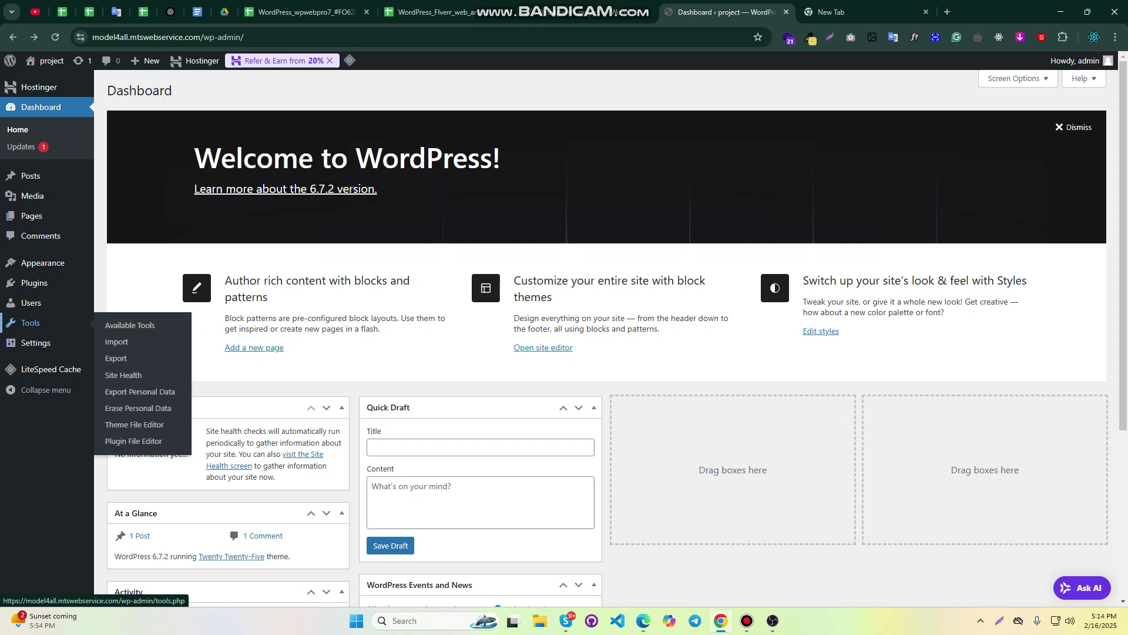
pyautogui.moveTo(30, 303)
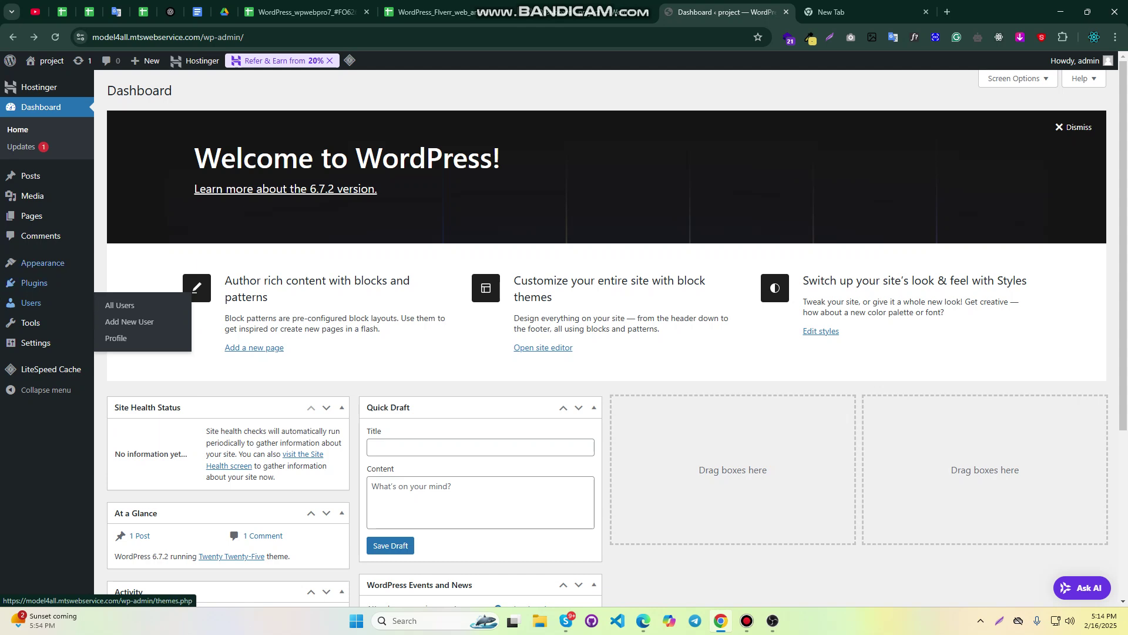
pyautogui.moveTo(34, 283)
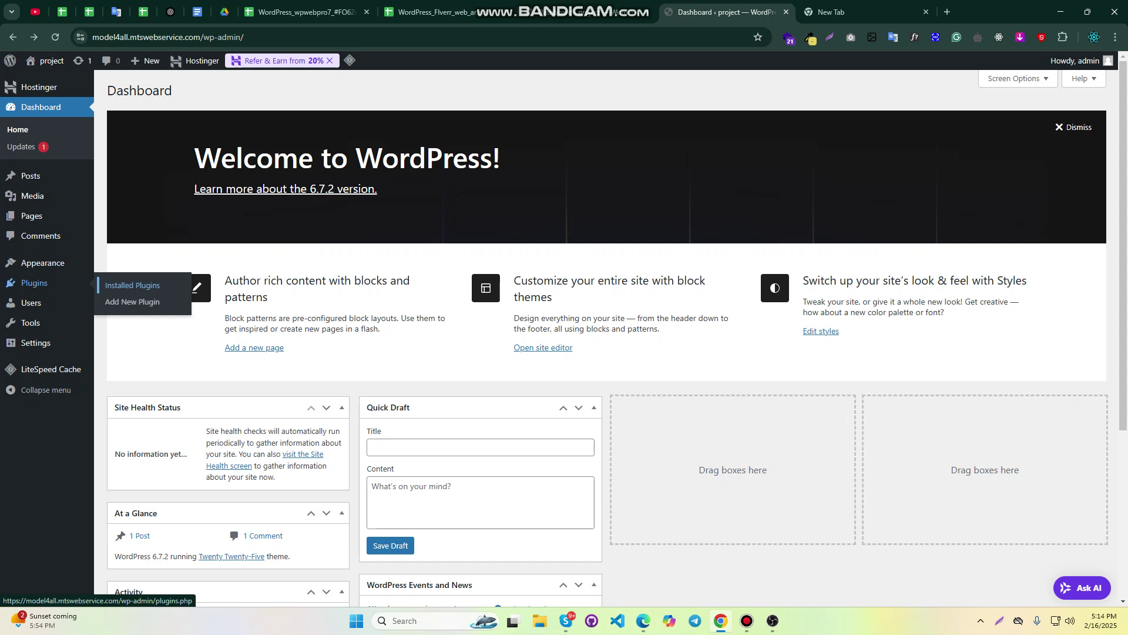
pyautogui.click(132, 285)
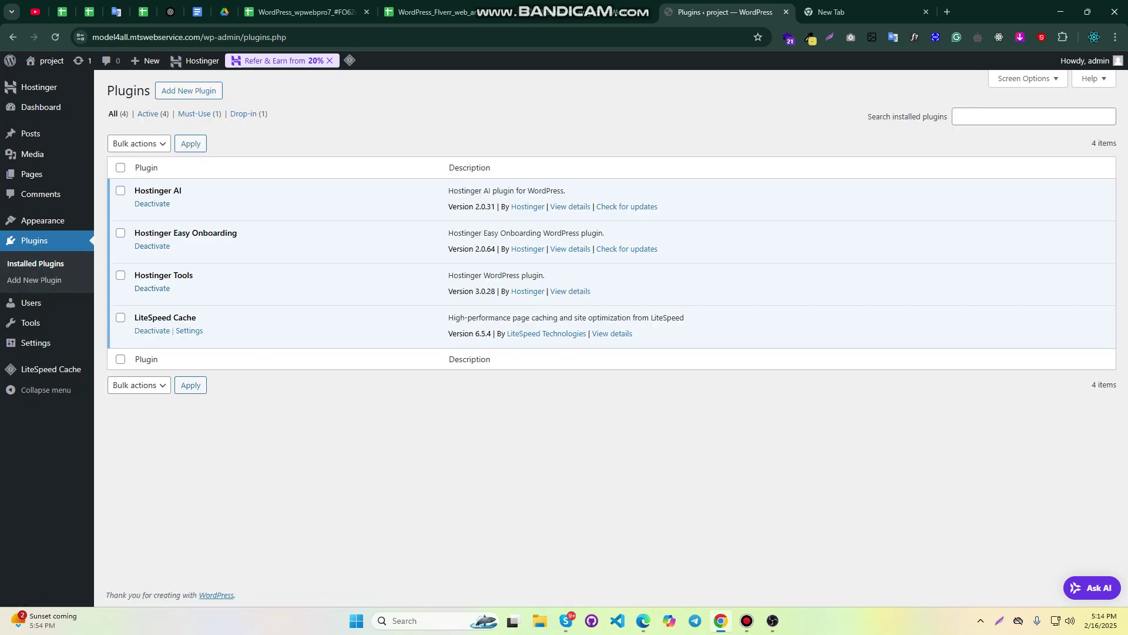
# Deactivate the LiteSpeed Cache plugin and delete it along with its data
pyautogui.click(152, 246)
pyautogui.click(153, 288)
pyautogui.click(153, 329)
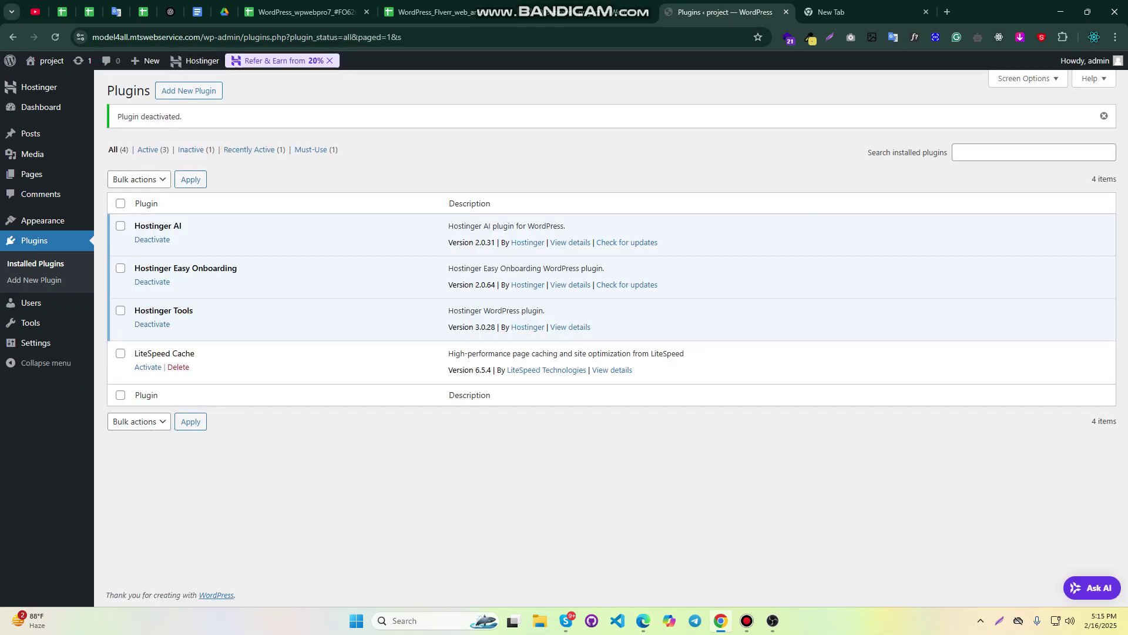
pyautogui.click(178, 367)
pyautogui.click(615, 112)
# Deactivate the Hostinger Tools plugin and delete it along with its data
pyautogui.click(151, 323)
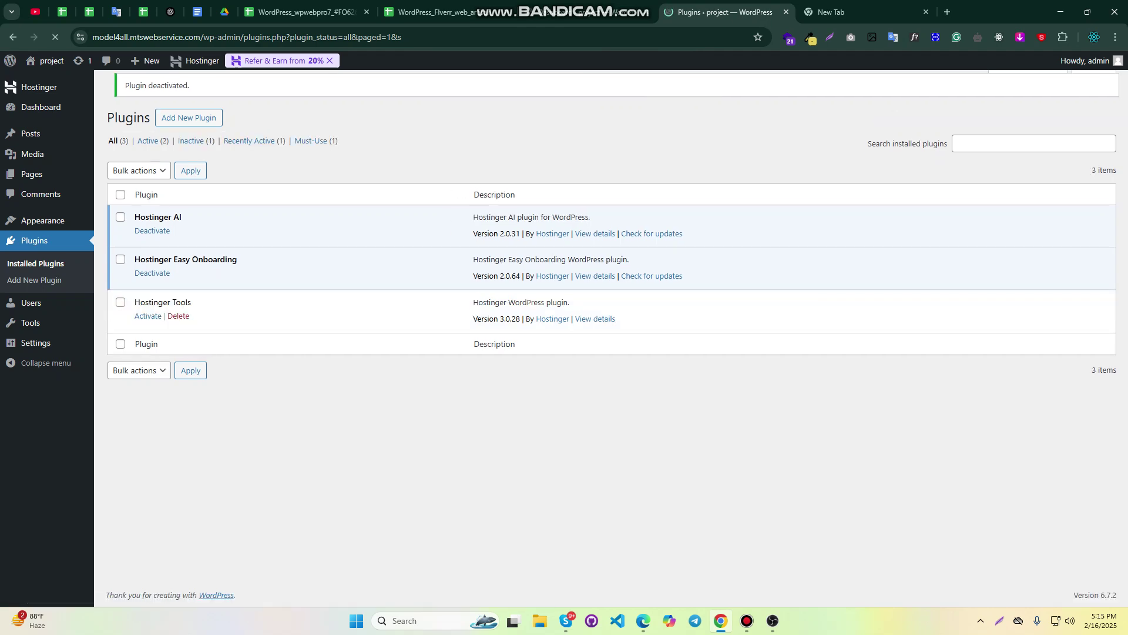
pyautogui.click(178, 324)
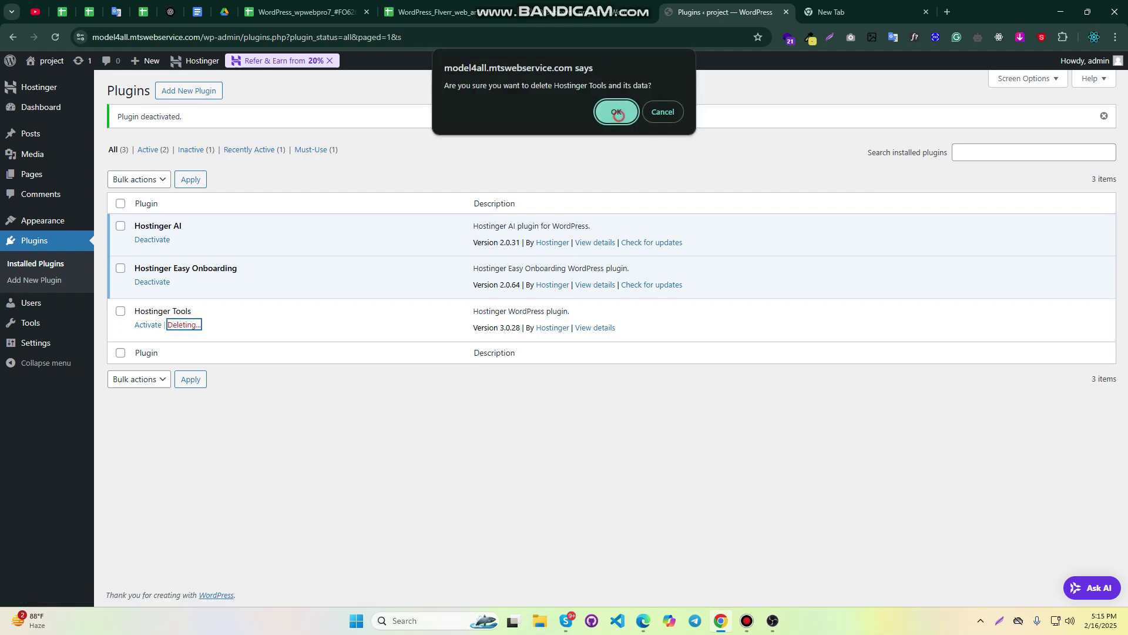
pyautogui.click(617, 113)
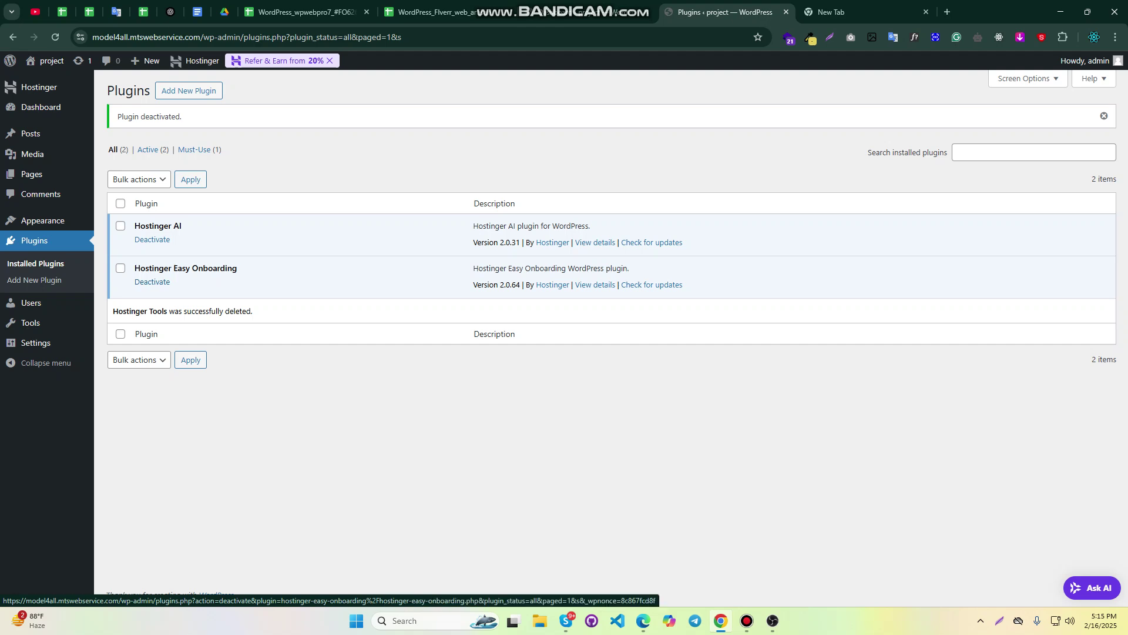
# Deactivate and delete the Hostinger Easy Onboarding and Hostinger AI plugins, and reload the plugin list
pyautogui.click(152, 282)
pyautogui.click(178, 283)
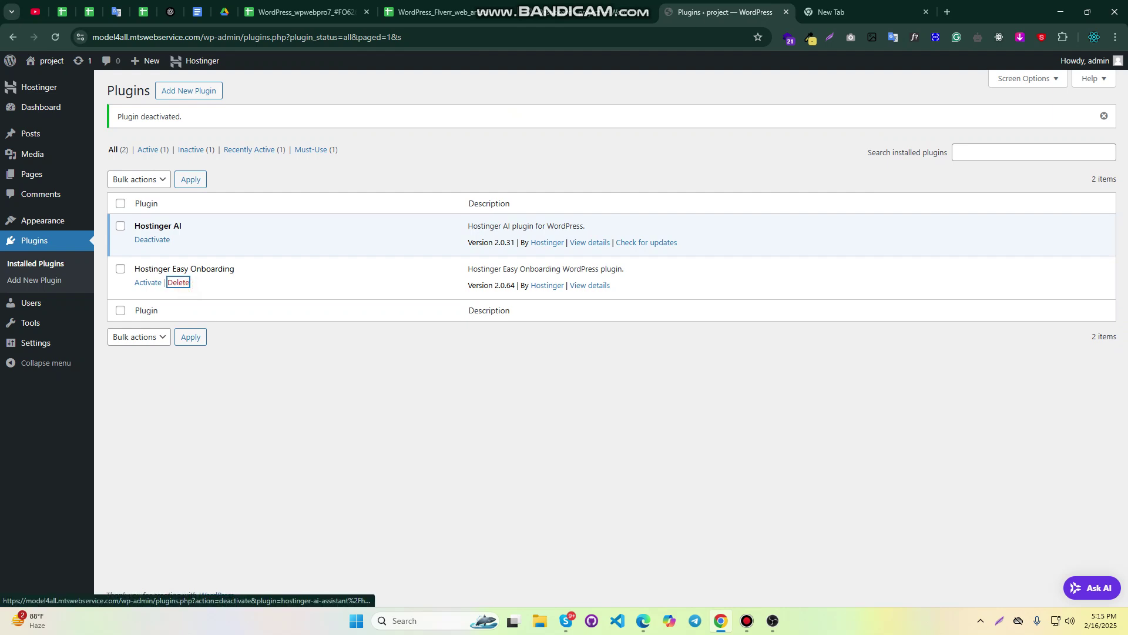
pyautogui.click(153, 240)
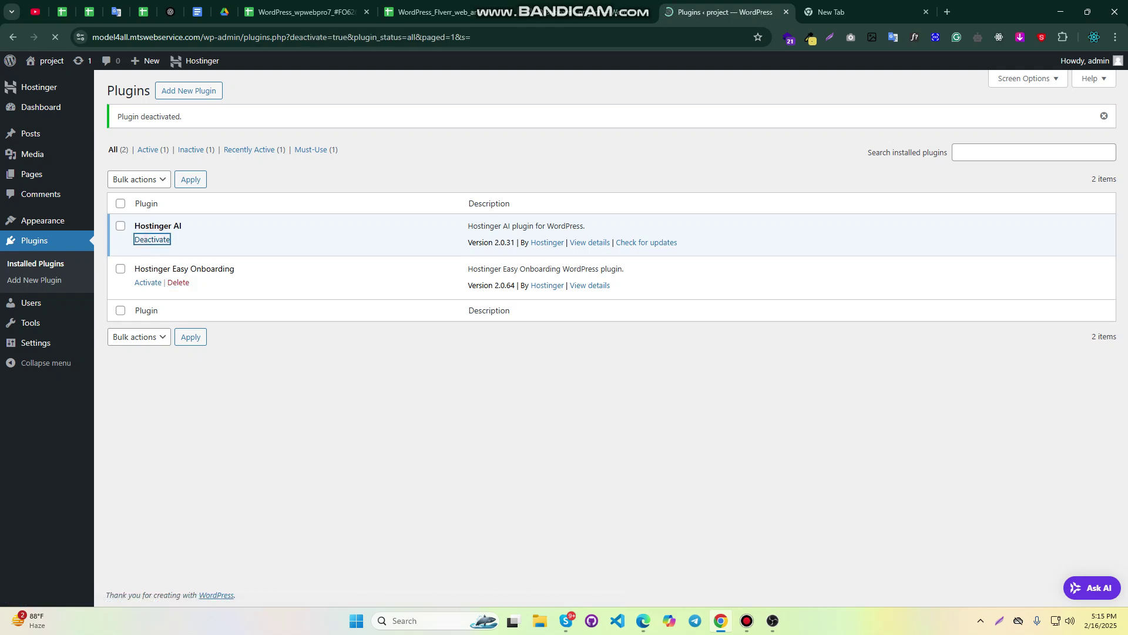
pyautogui.click(179, 239)
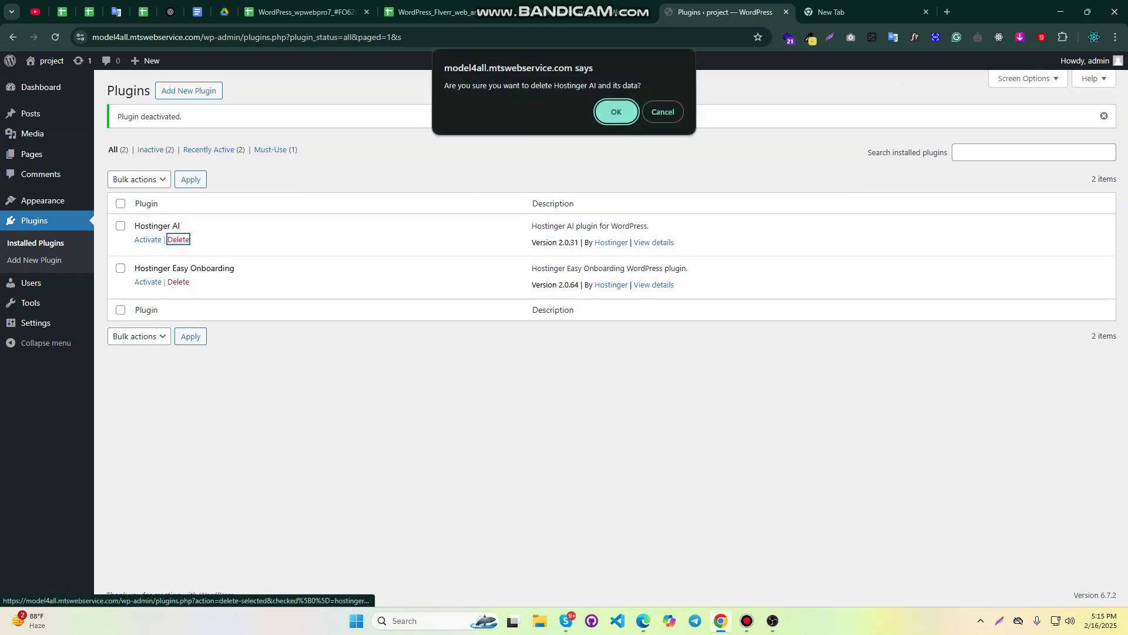
pyautogui.click(617, 113)
pyautogui.click(178, 281)
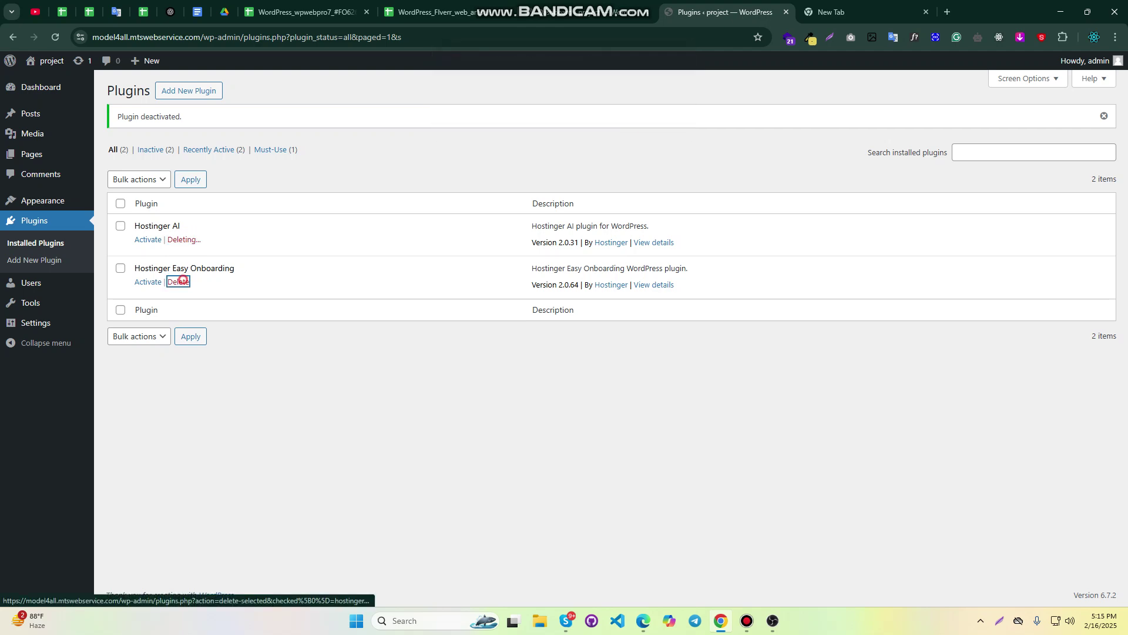
pyautogui.click(615, 120)
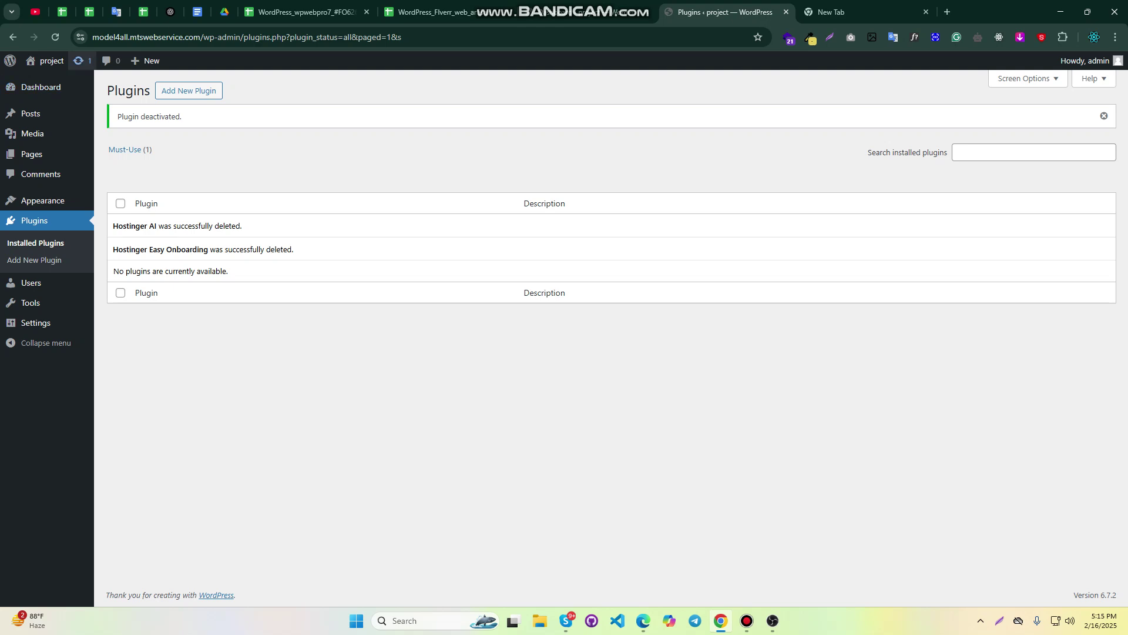
pyautogui.click(55, 37)
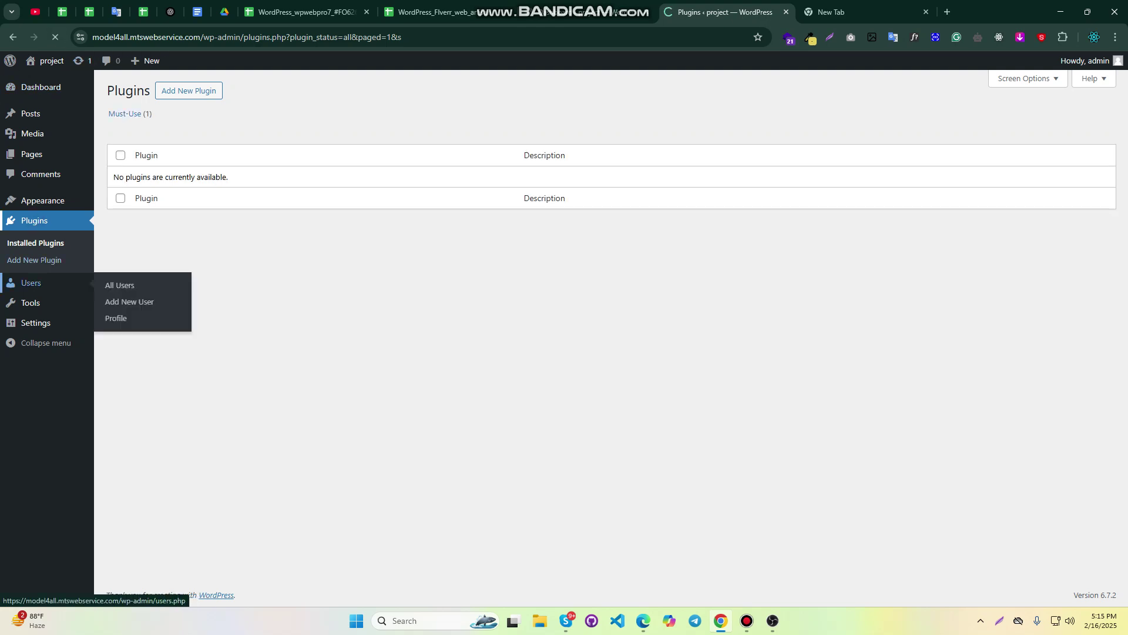
# Search the plugin directory for "envato" and install Envato Elements – Photos & Elementor Templates
pyautogui.click(173, 91)
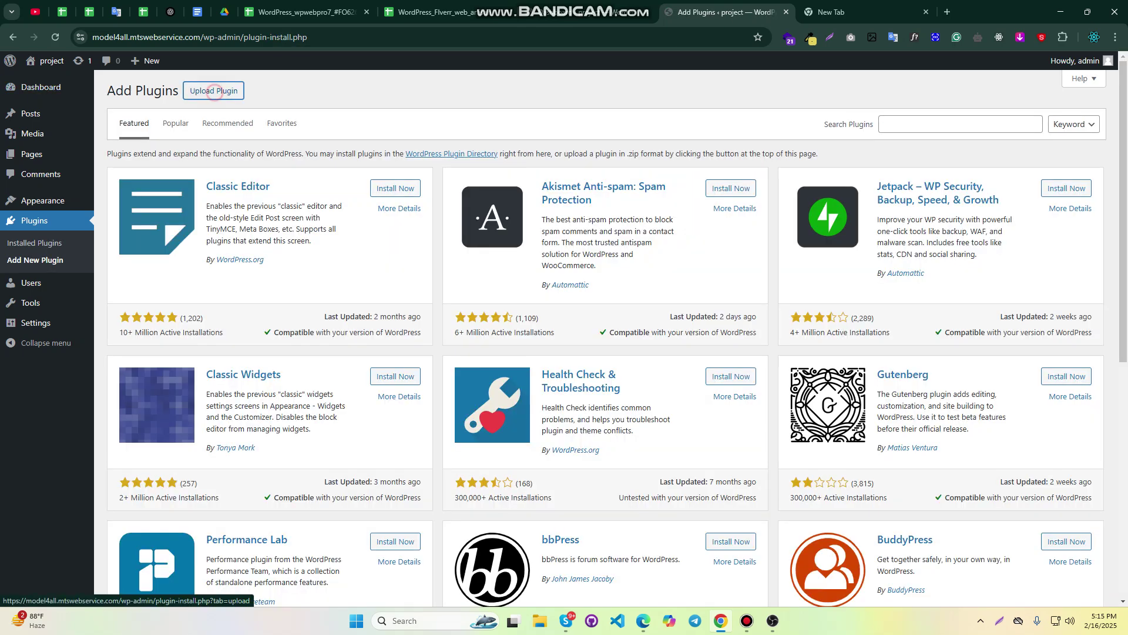
pyautogui.click(214, 91)
pyautogui.click(905, 288)
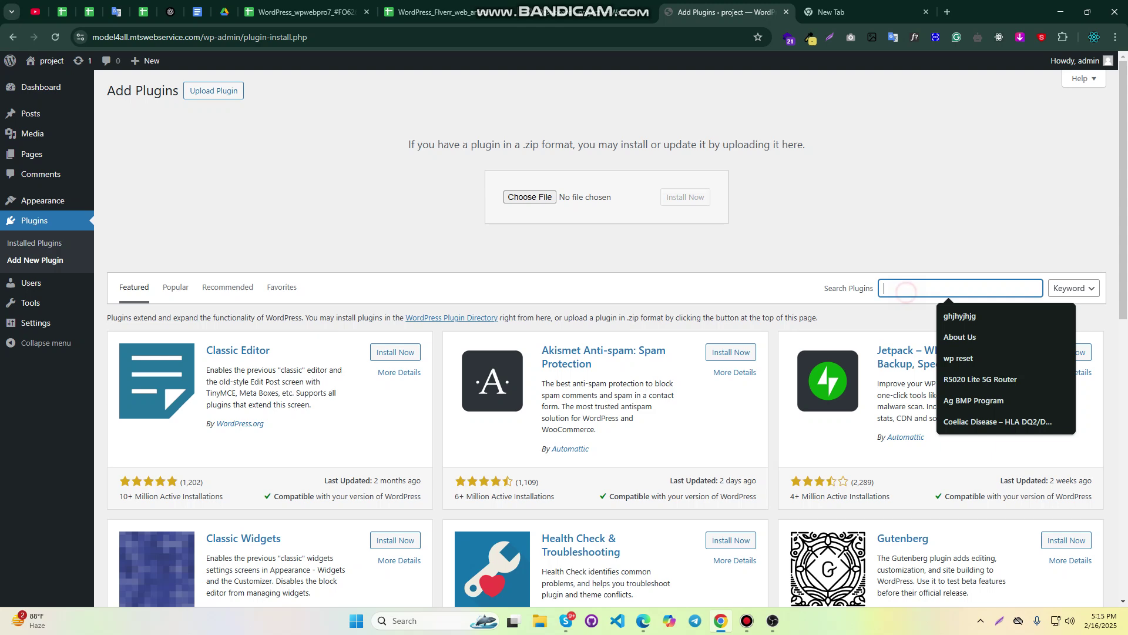
pyautogui.write('e')
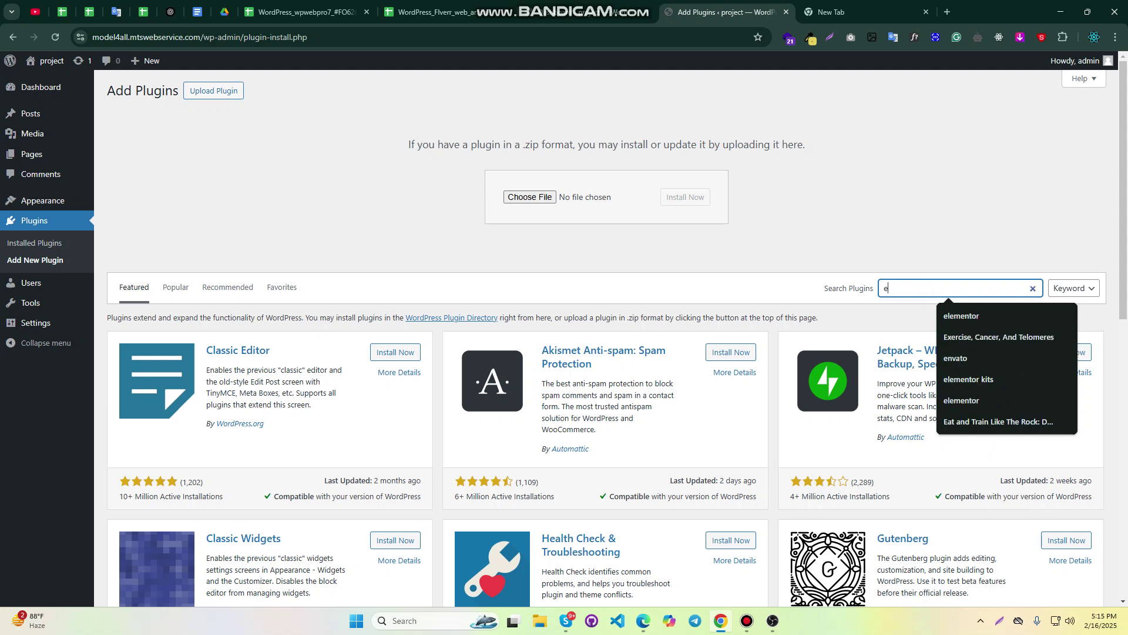
pyautogui.write('nvato')
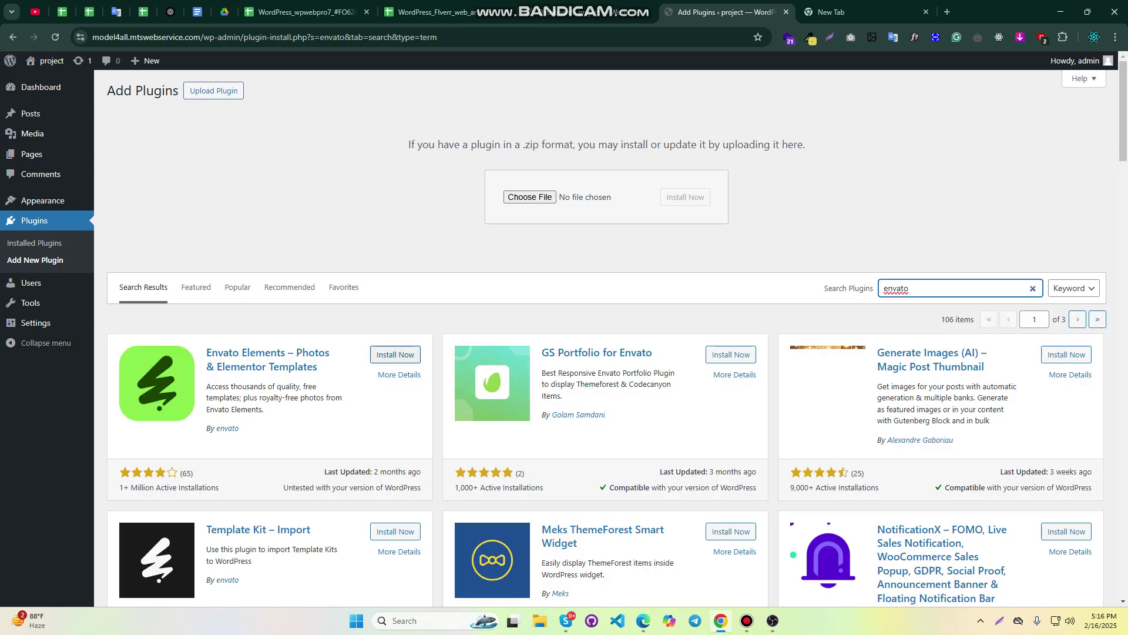
pyautogui.click(390, 354)
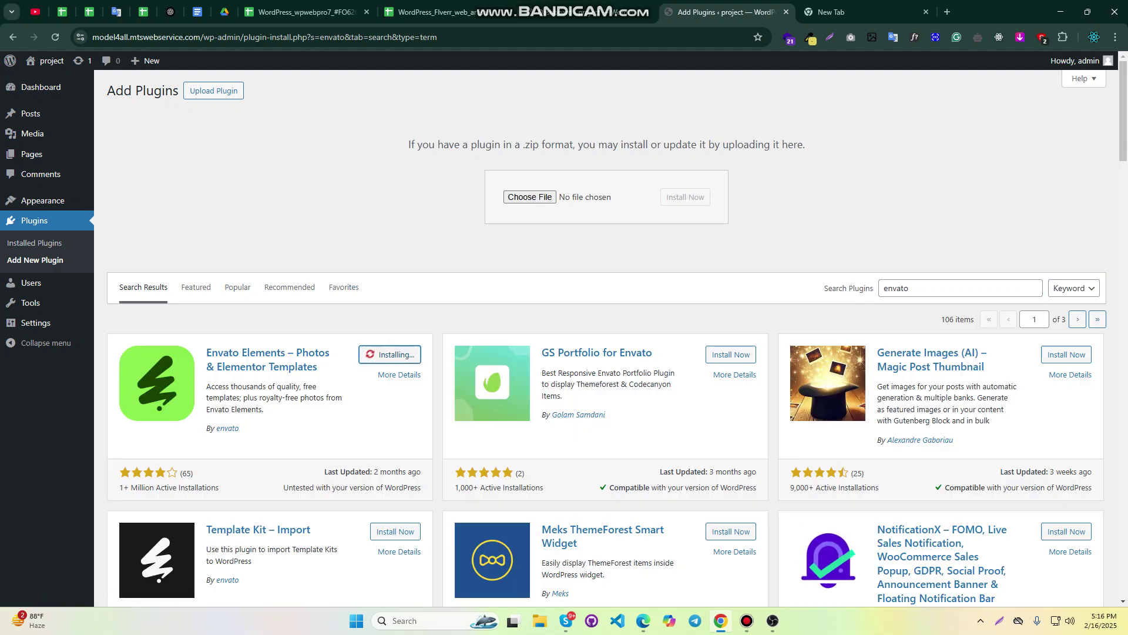
# Open the installed plugins list in a separate browser tab and activate Envato Elements
pyautogui.middleClick(35, 79)
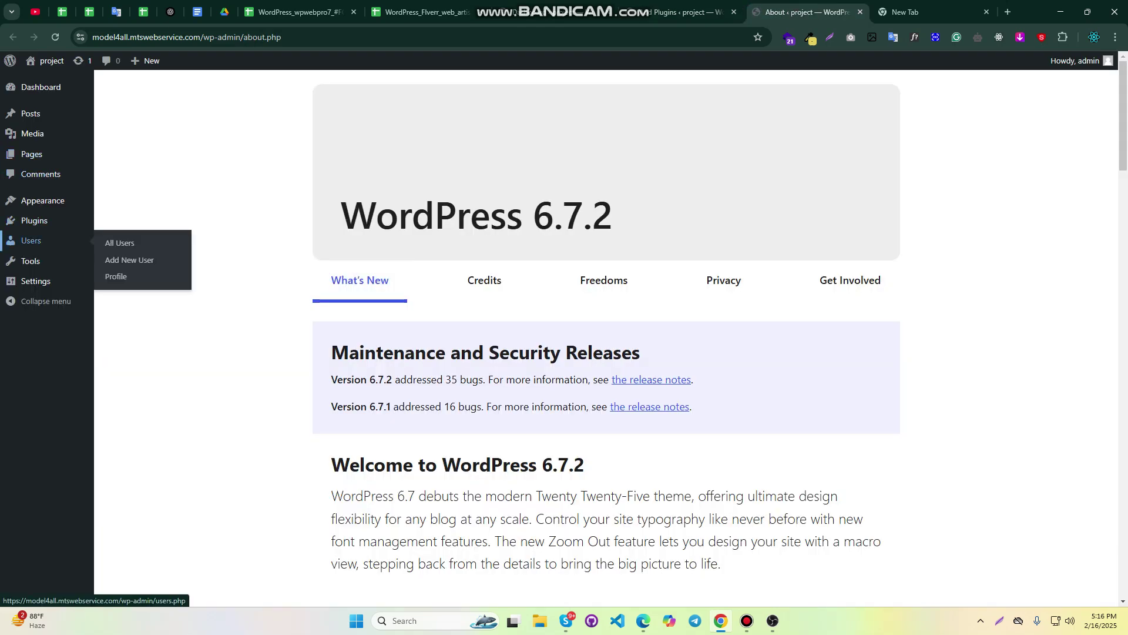
pyautogui.click(35, 221)
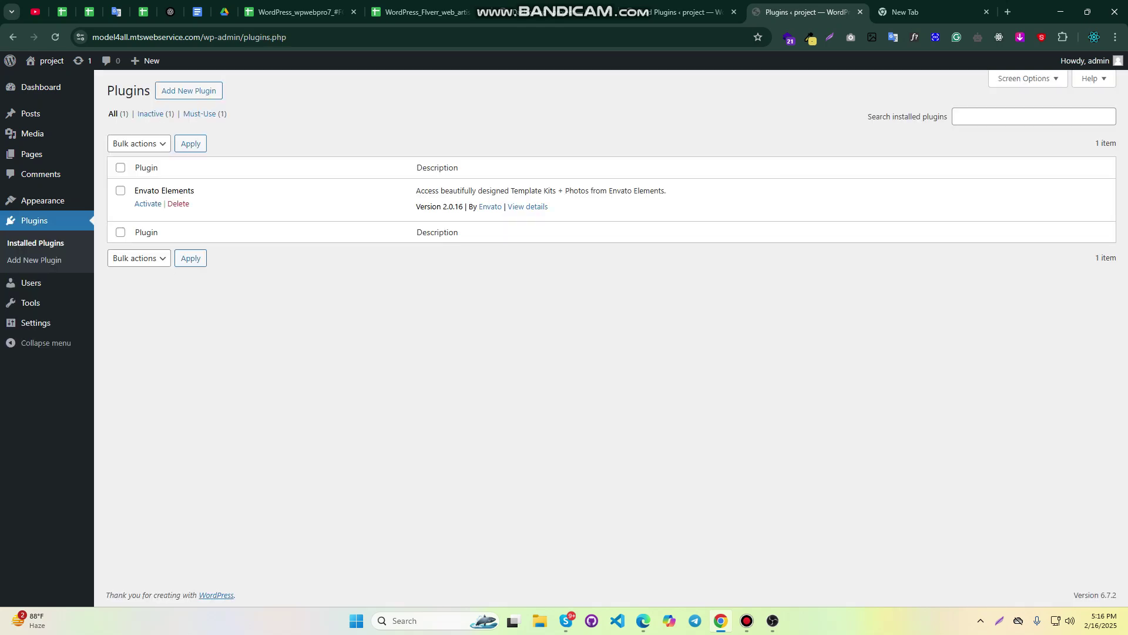
pyautogui.click(148, 204)
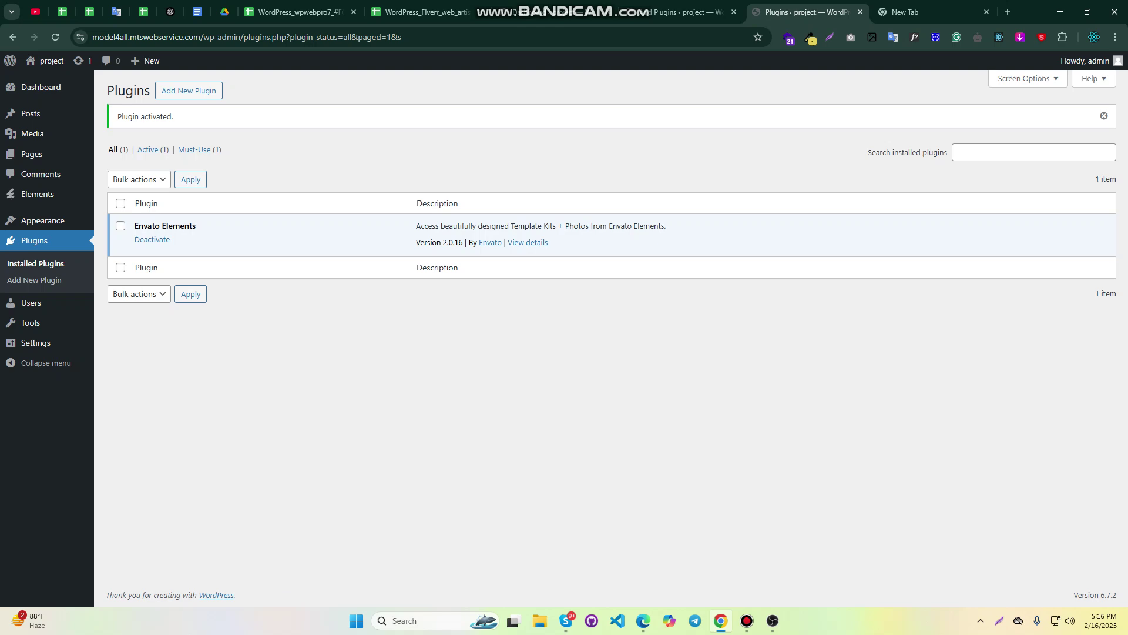
# Upload and install the crocoblock-wizard zip from the paid_Plugin folder on Local Disk (C:)
pyautogui.click(189, 91)
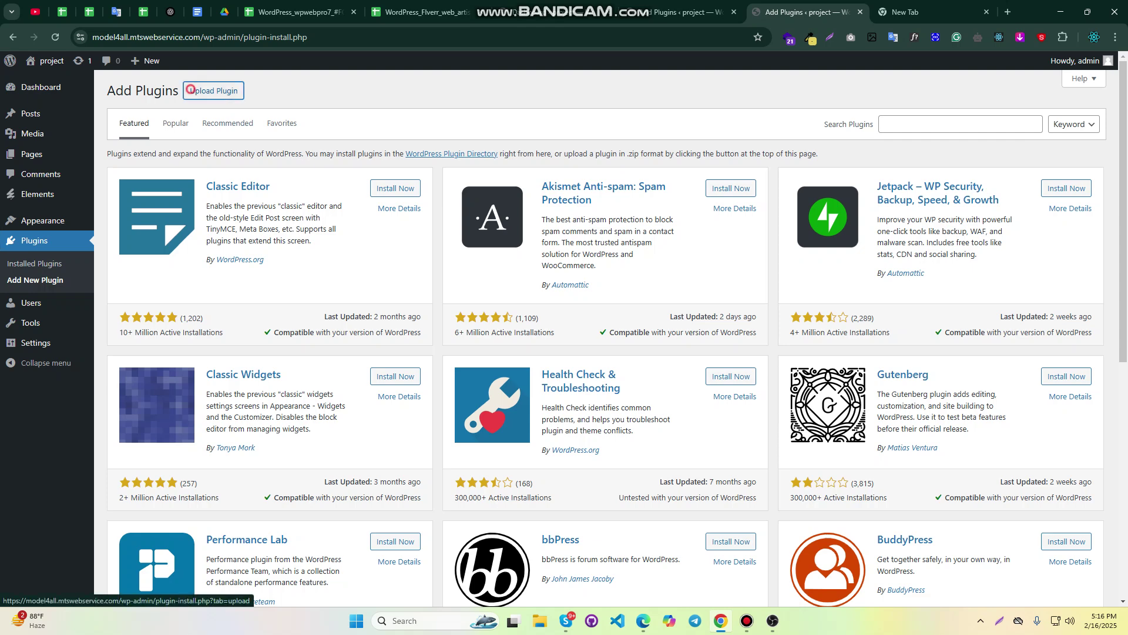
pyautogui.click(194, 91)
pyautogui.click(529, 197)
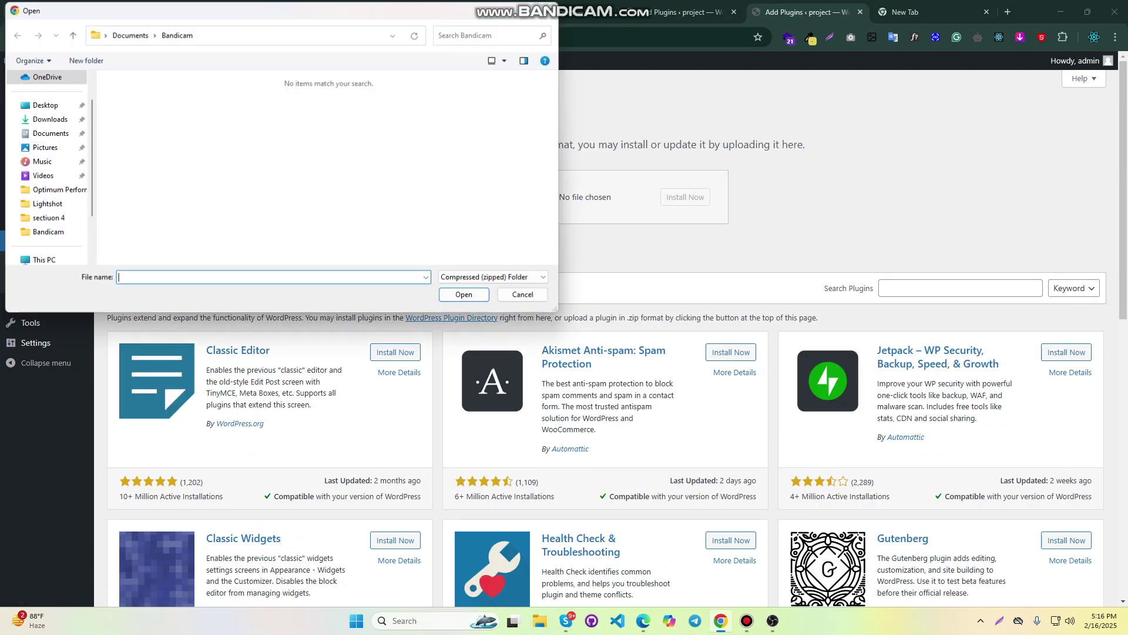
pyautogui.click(44, 204)
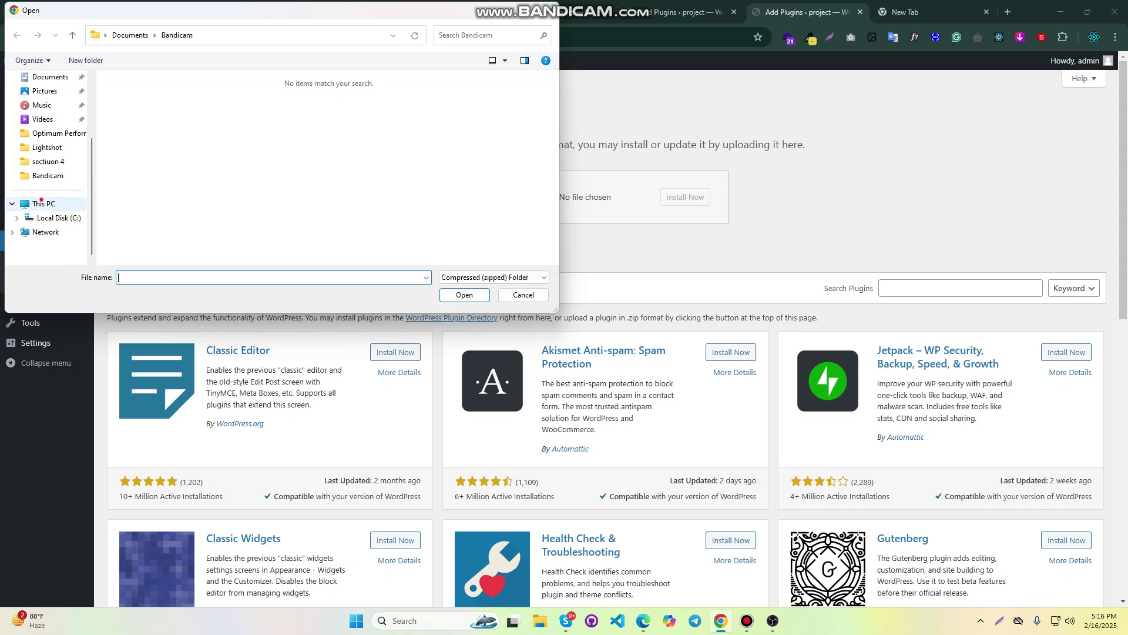
pyautogui.doubleClick(171, 109)
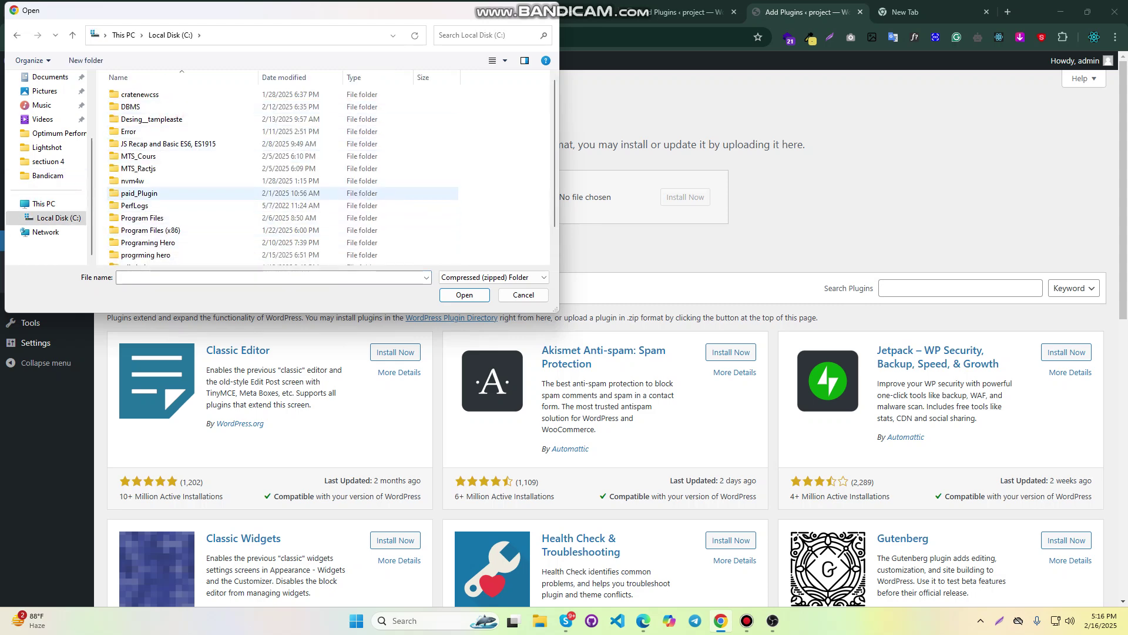
pyautogui.doubleClick(139, 194)
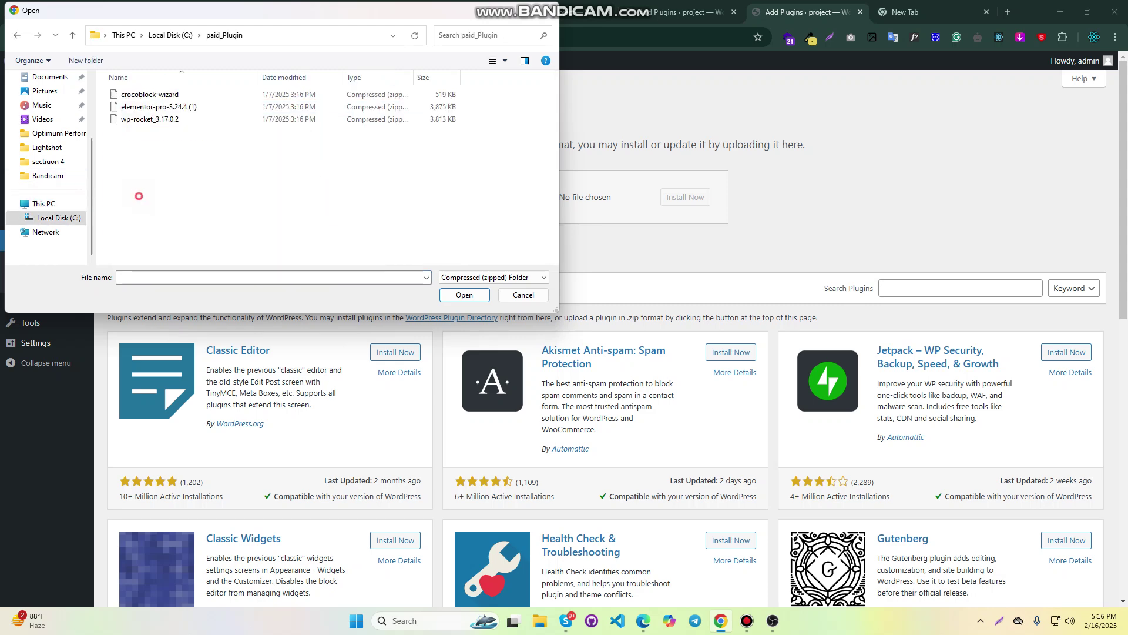
pyautogui.click(150, 94)
pyautogui.click(464, 295)
pyautogui.click(686, 197)
# In the other Add Plugins browser tab, upload and install elementor-pro-3.24.4 (1), and return to the crocoblock-wizard installation page
pyautogui.click(685, 11)
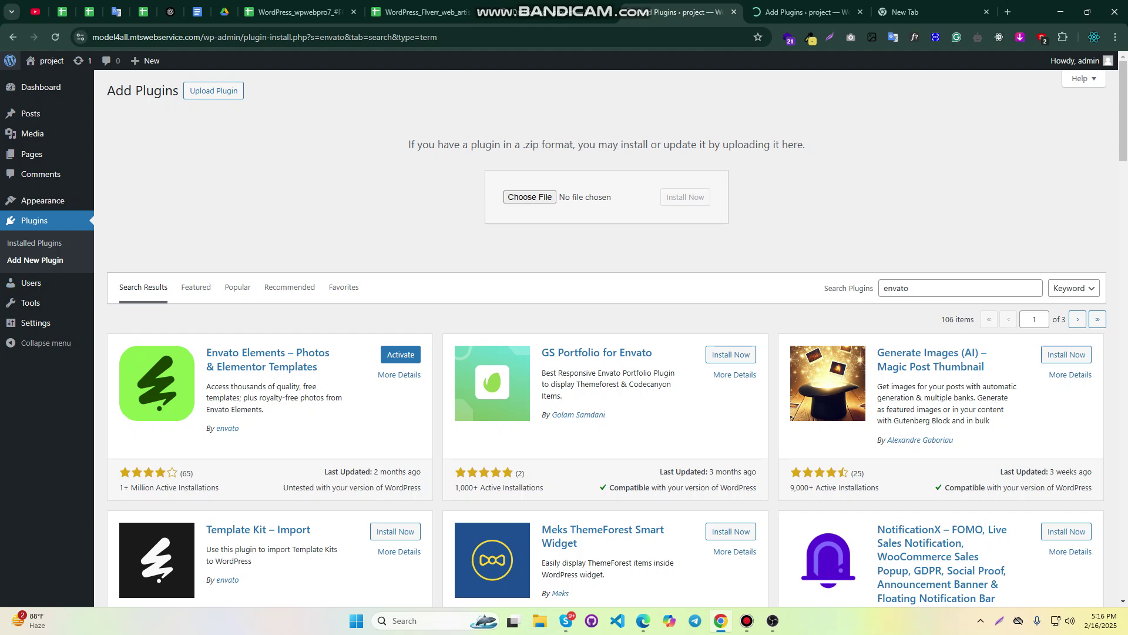
pyautogui.click(213, 91)
pyautogui.click(212, 92)
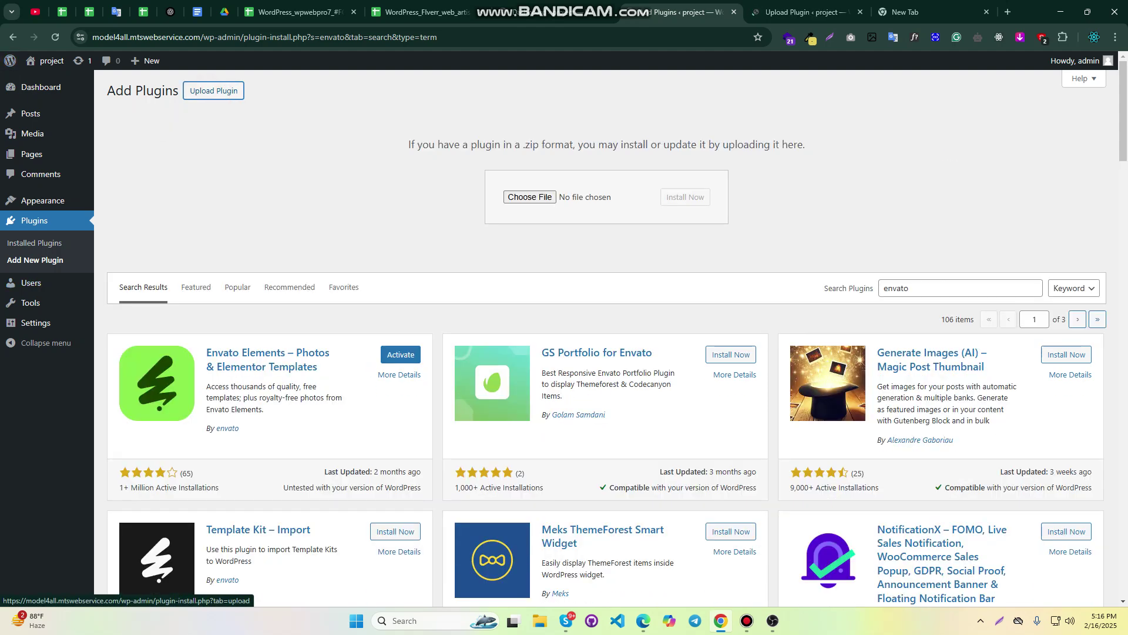
pyautogui.click(530, 197)
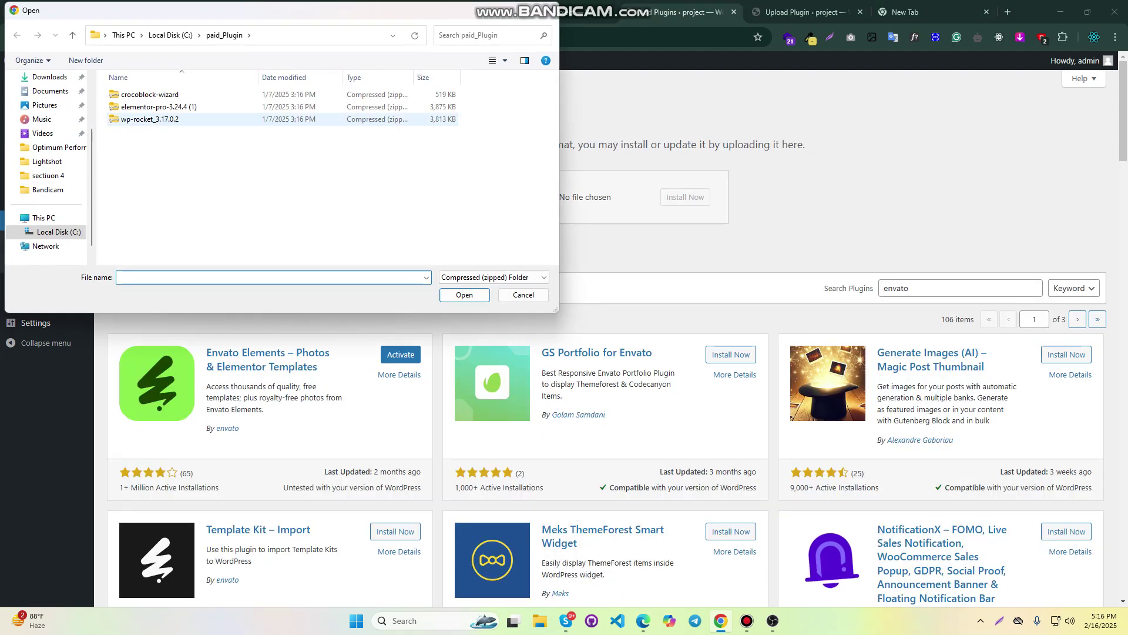
pyautogui.click(157, 107)
pyautogui.click(463, 294)
pyautogui.click(685, 197)
pyautogui.click(805, 11)
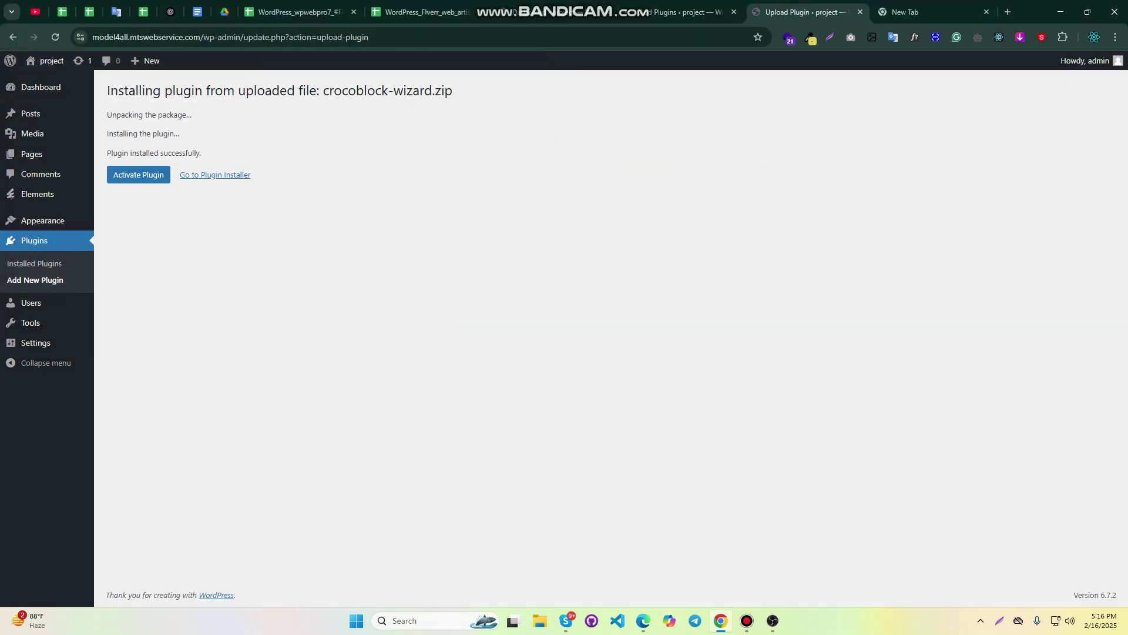
# Upload and install the wp-rocket_3.17.0.2 zip from the paid_Plugin folder as a new plugin
pyautogui.click(34, 241)
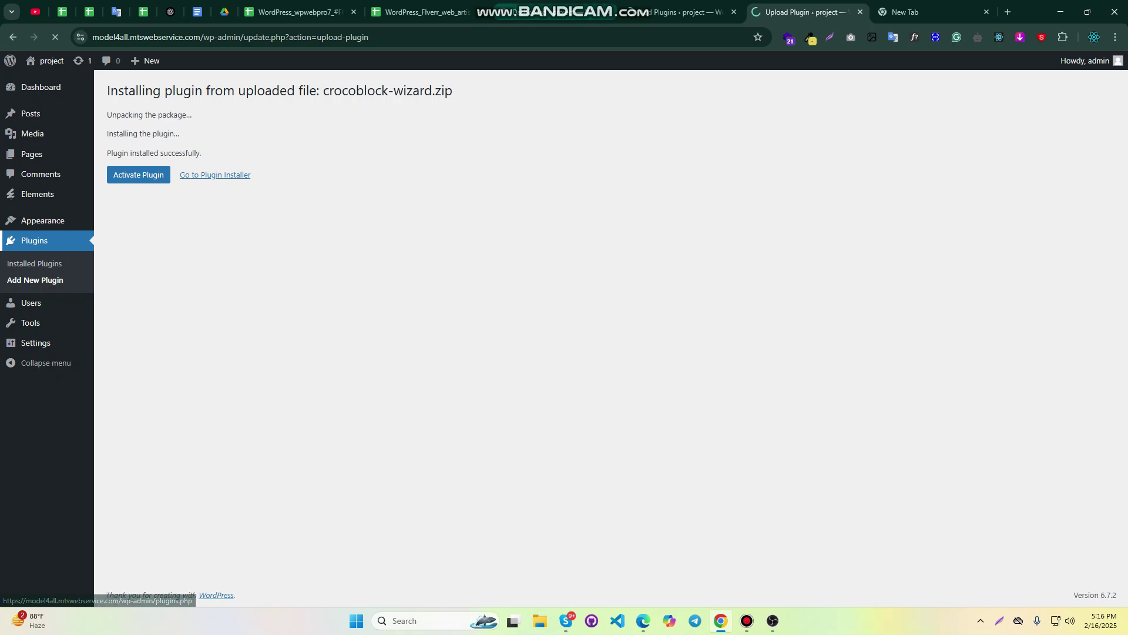
pyautogui.click(676, 12)
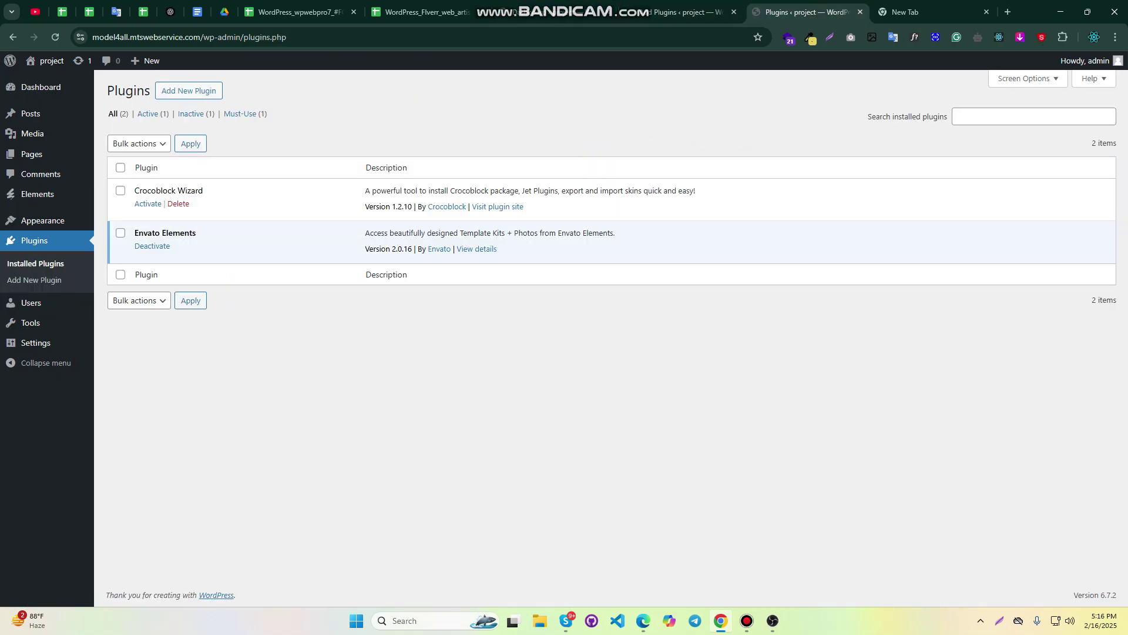
pyautogui.click(189, 91)
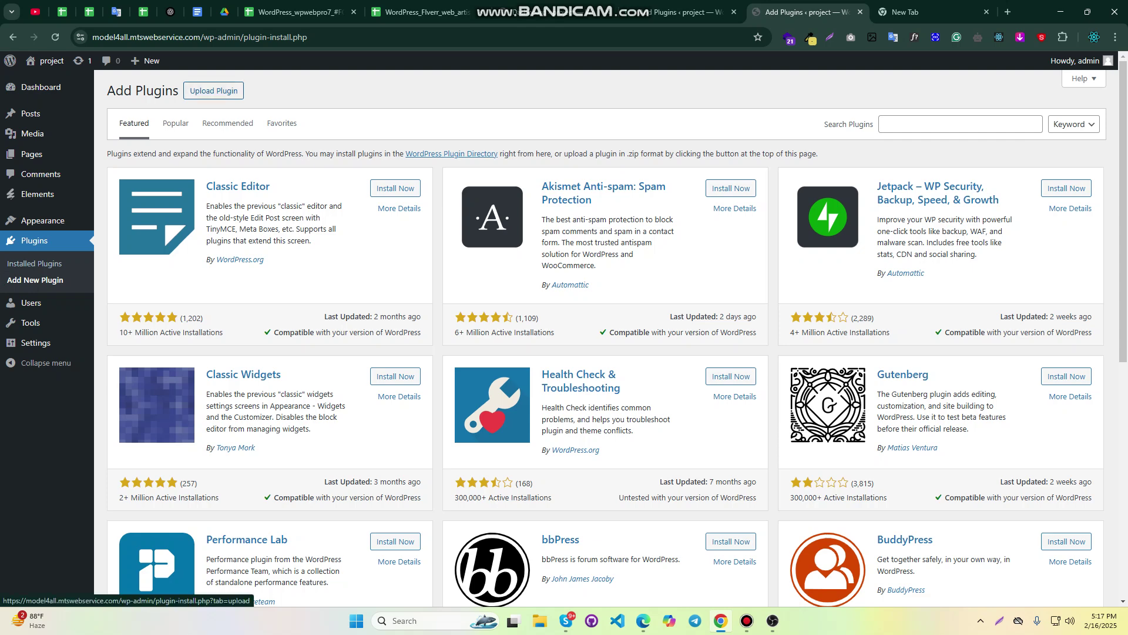
pyautogui.click(213, 90)
pyautogui.click(513, 190)
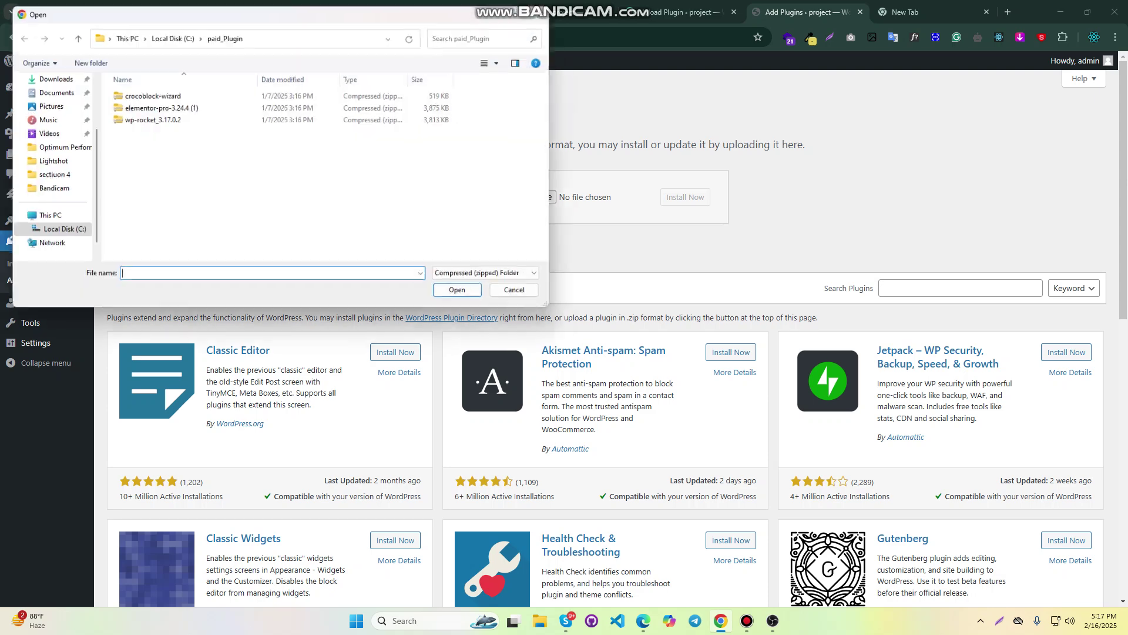
pyautogui.click(150, 118)
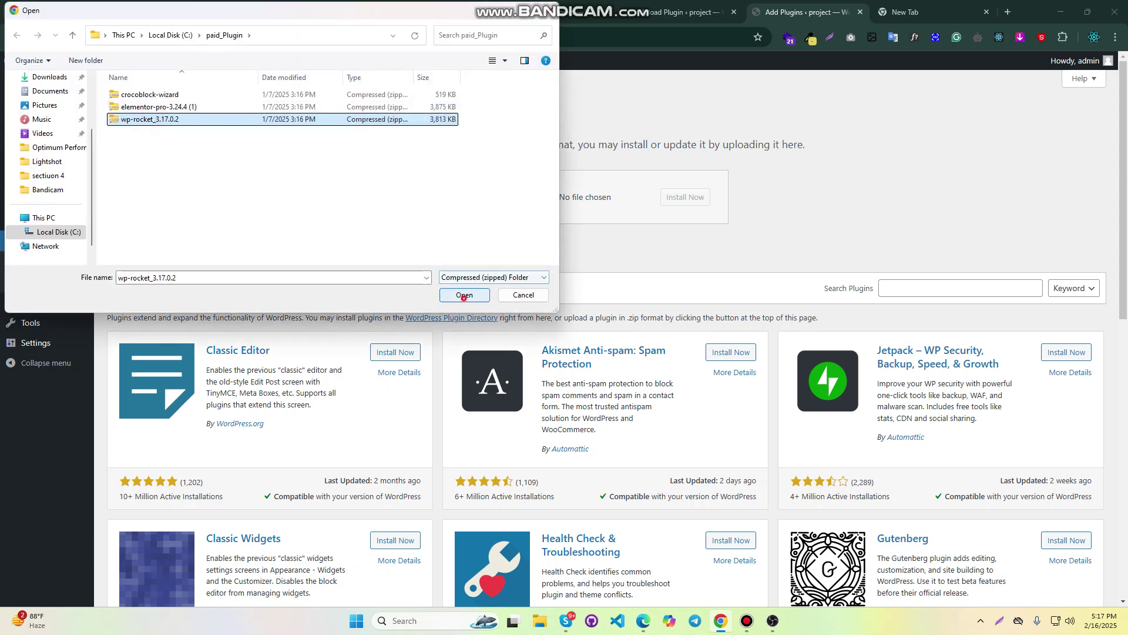
pyautogui.click(465, 294)
pyautogui.click(682, 200)
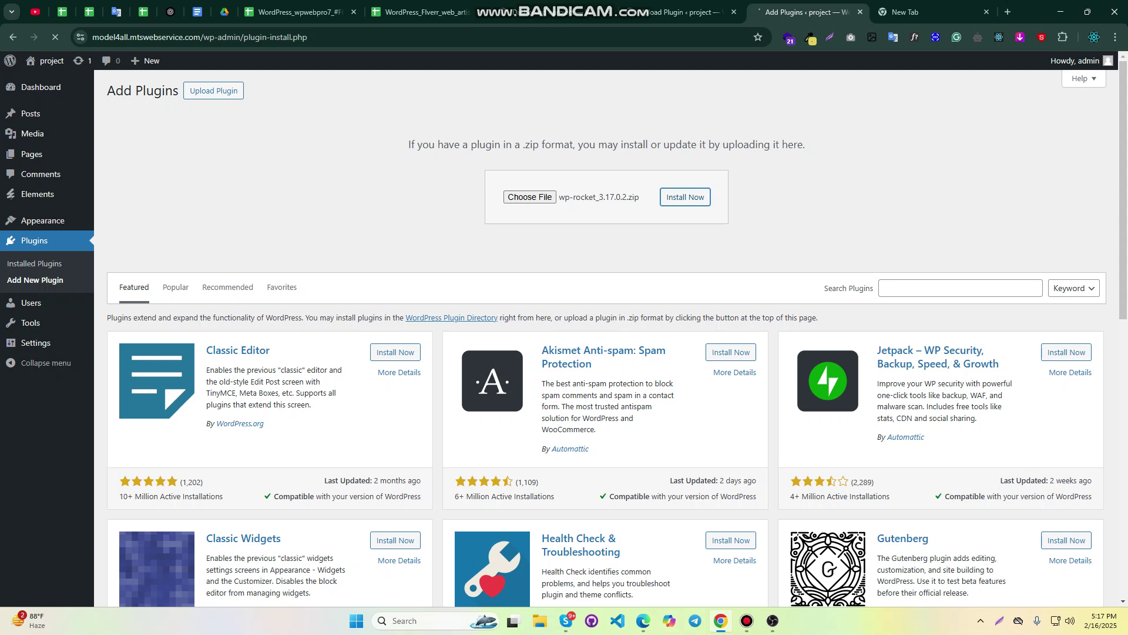
# Search the theme directory for "astra", then install and activate the Astra theme
pyautogui.moveTo(30, 322)
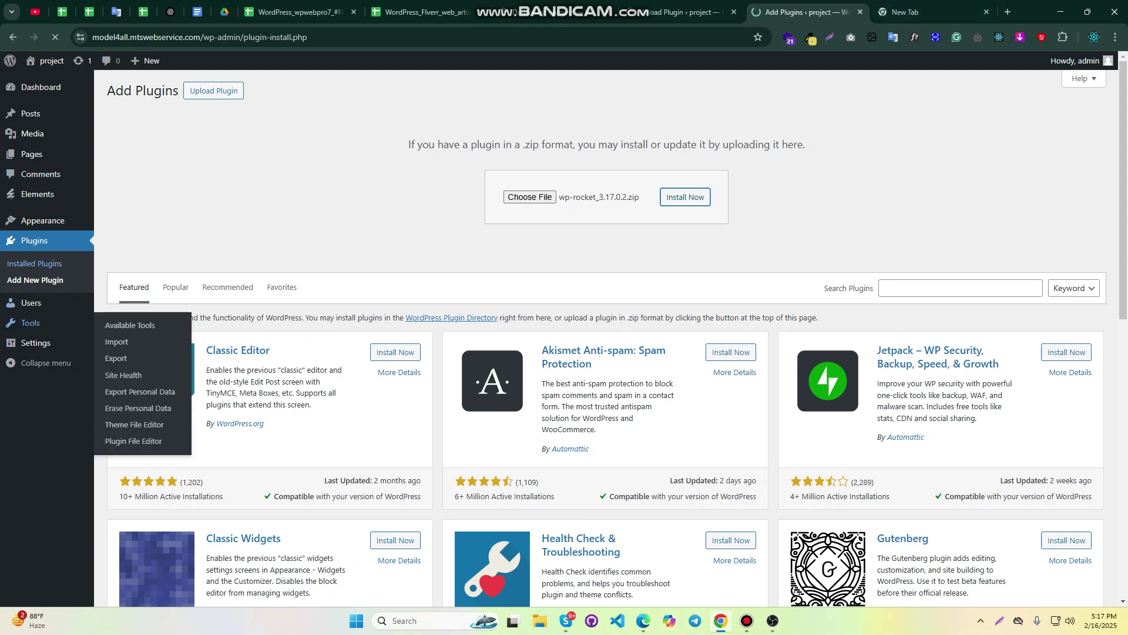
pyautogui.moveTo(35, 194)
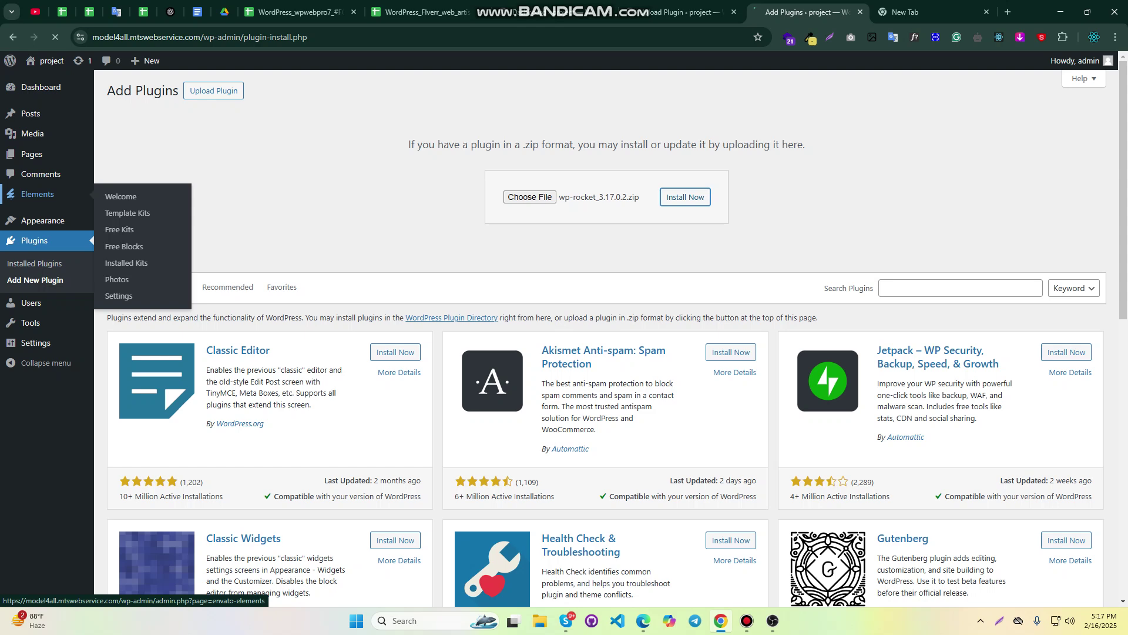
pyautogui.moveTo(43, 220)
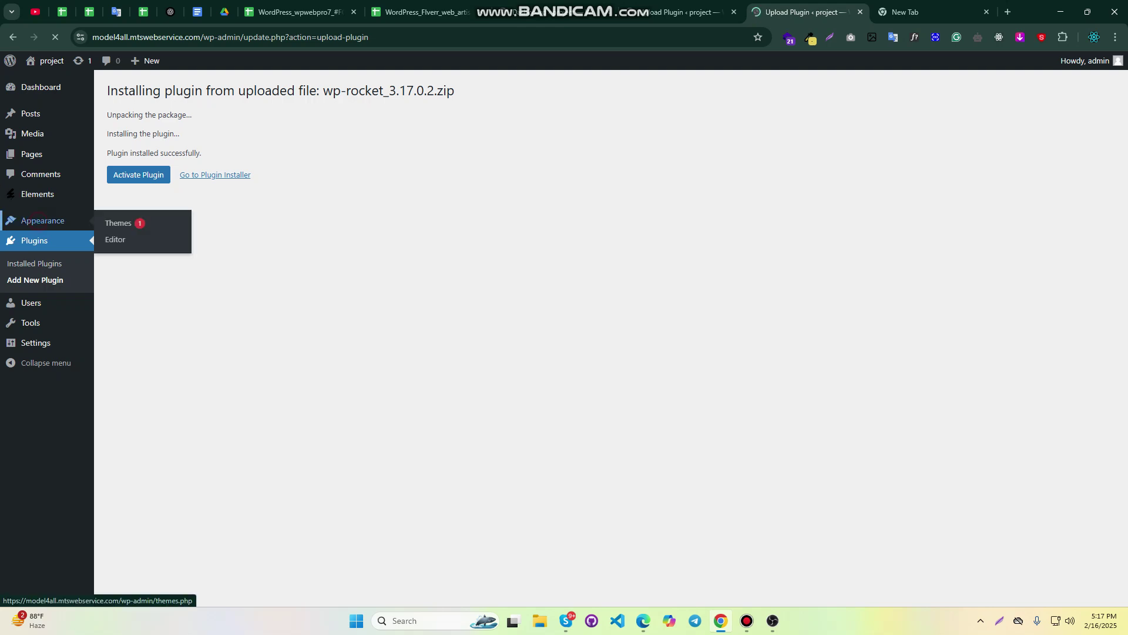
pyautogui.click(109, 221)
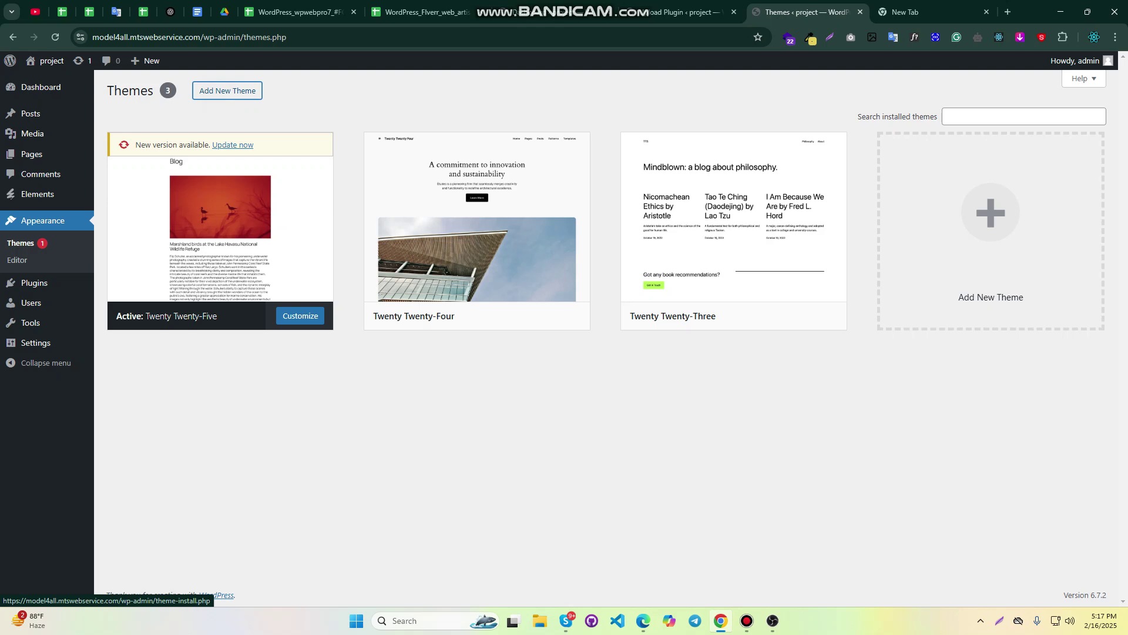
pyautogui.click(223, 93)
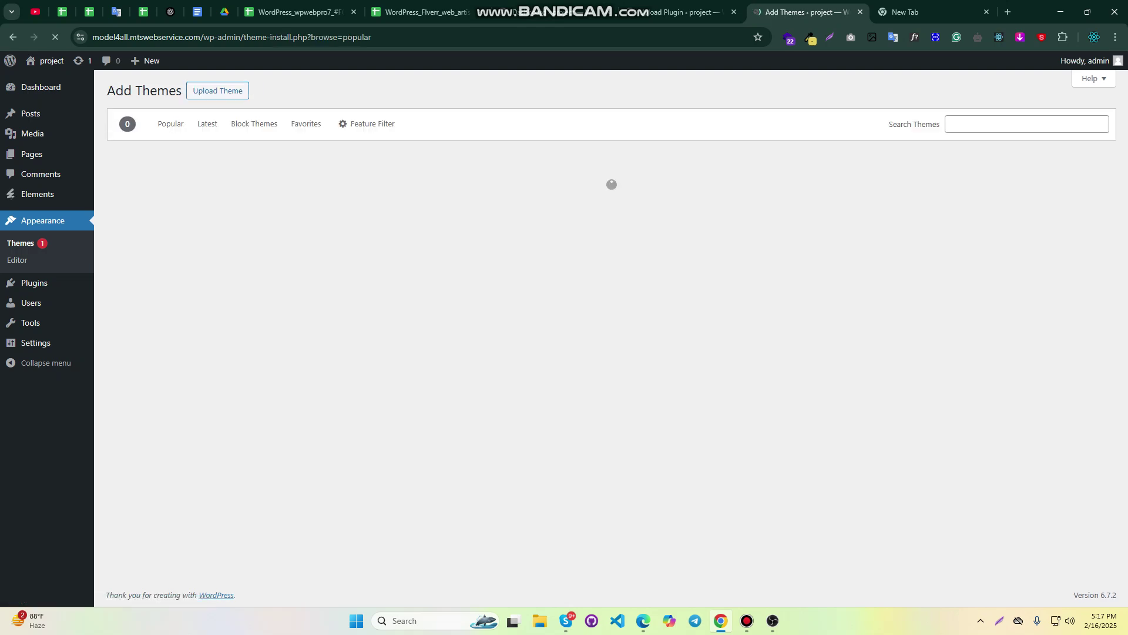
pyautogui.click(1012, 128)
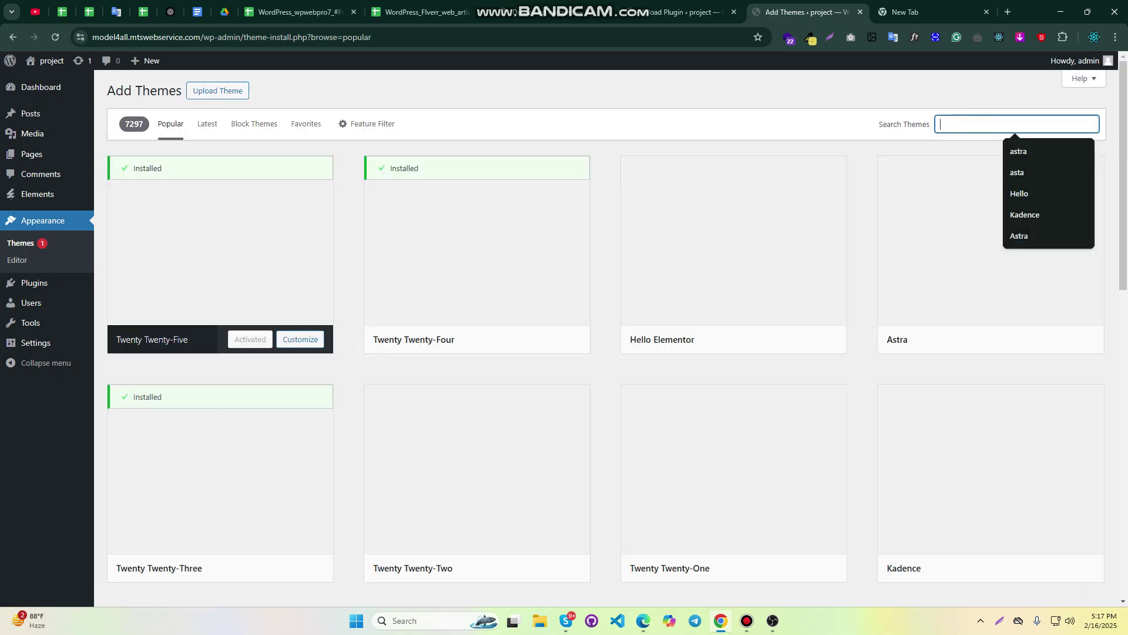
pyautogui.press('Down')
pyautogui.press('Return')
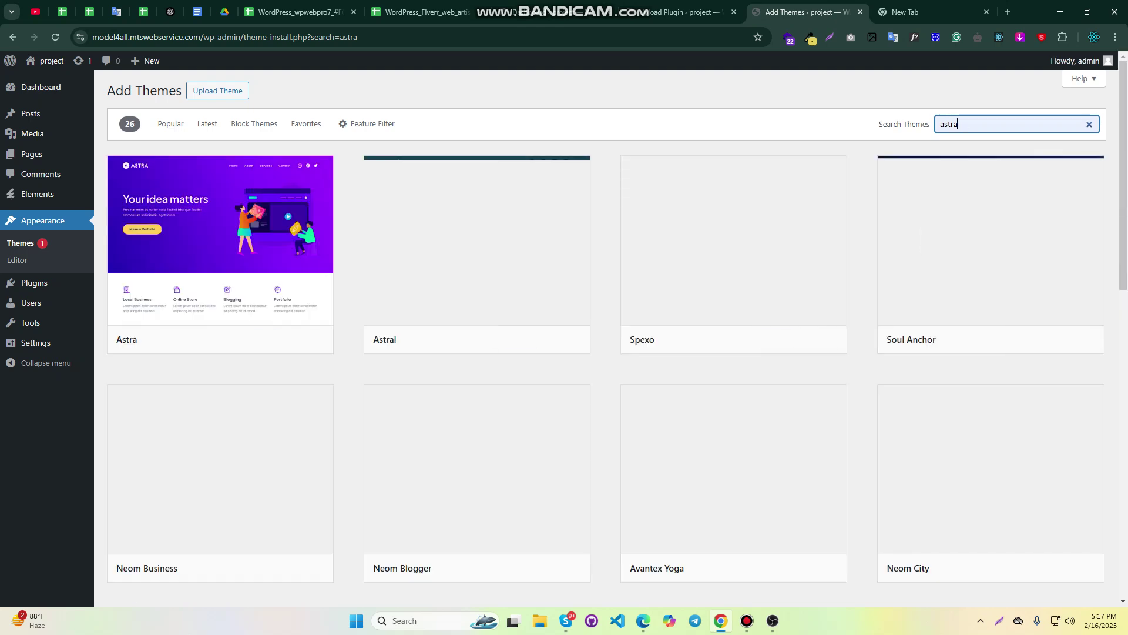
pyautogui.click(263, 339)
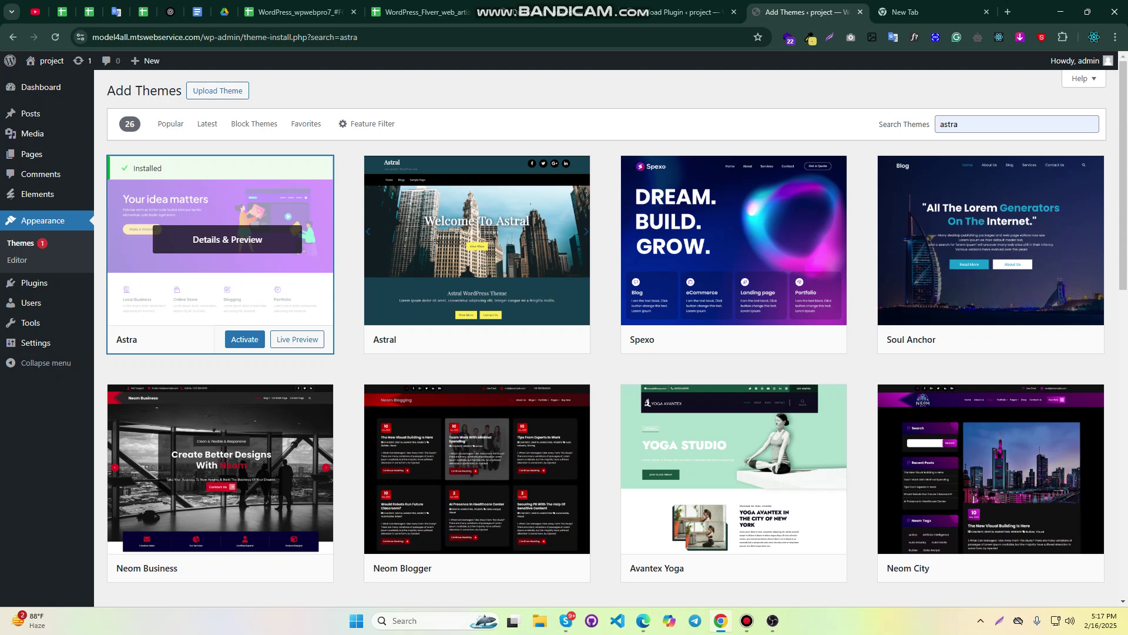
pyautogui.click(245, 339)
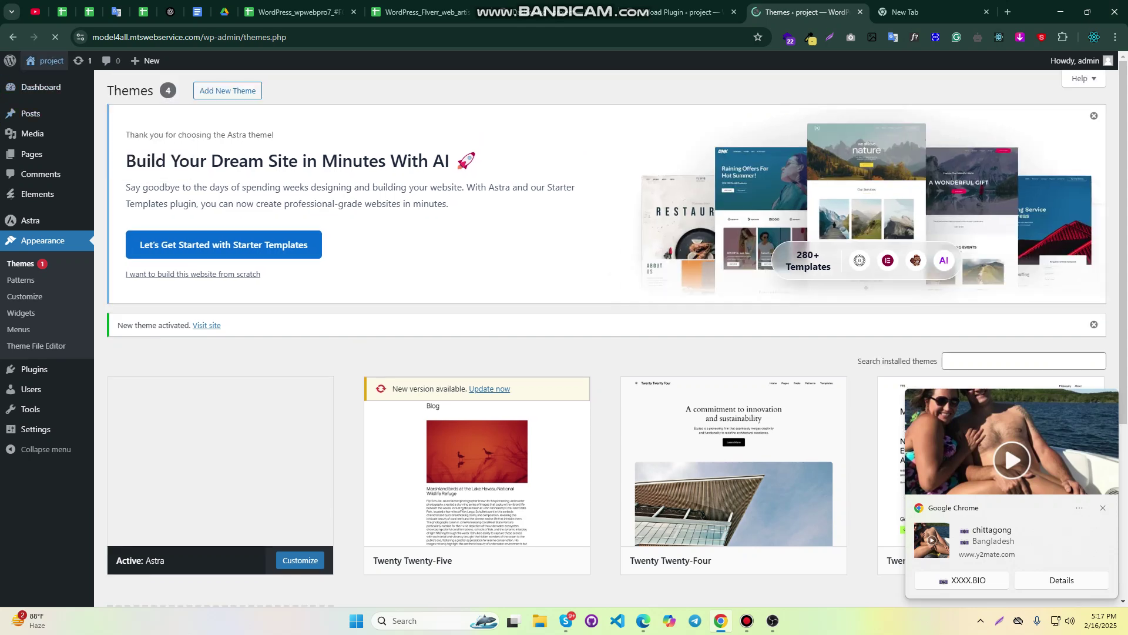
# Open the live site in a separate browser tab, check its front page, reload it and return to the Themes page
pyautogui.moveTo(52, 61)
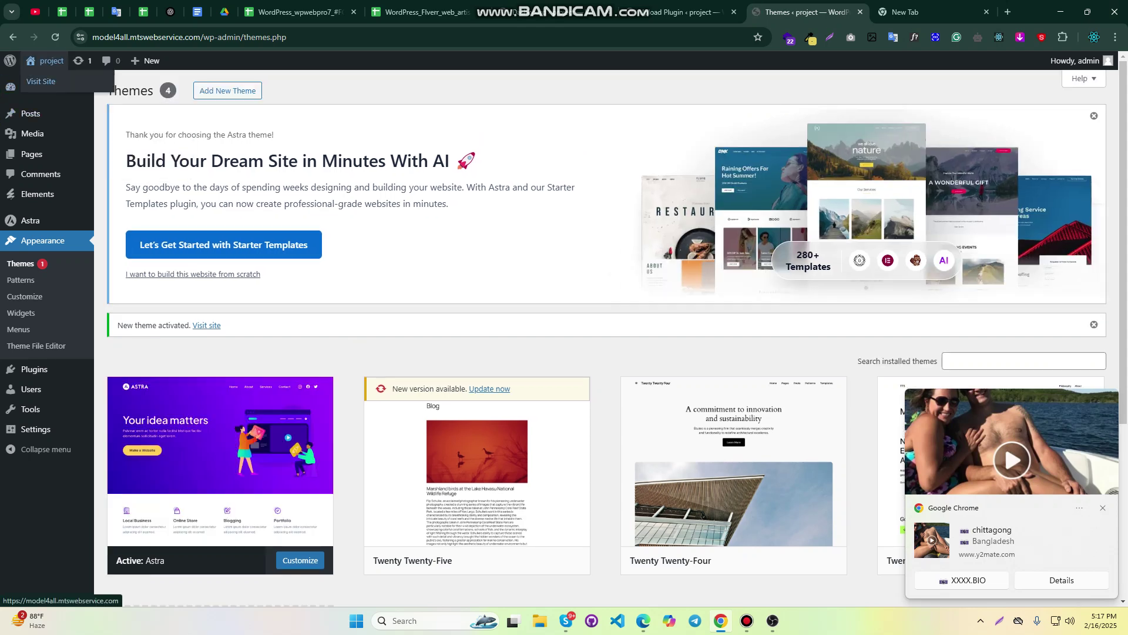
pyautogui.middleClick(41, 81)
pyautogui.click(829, 12)
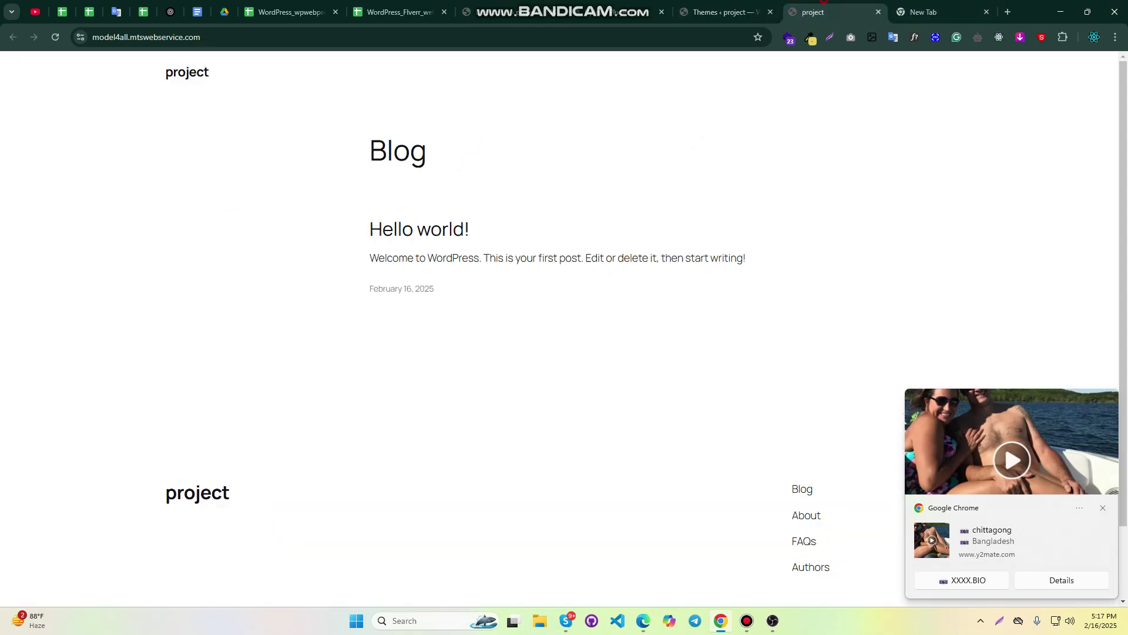
pyautogui.moveTo(157, 74); pyautogui.dragTo(435, 159)
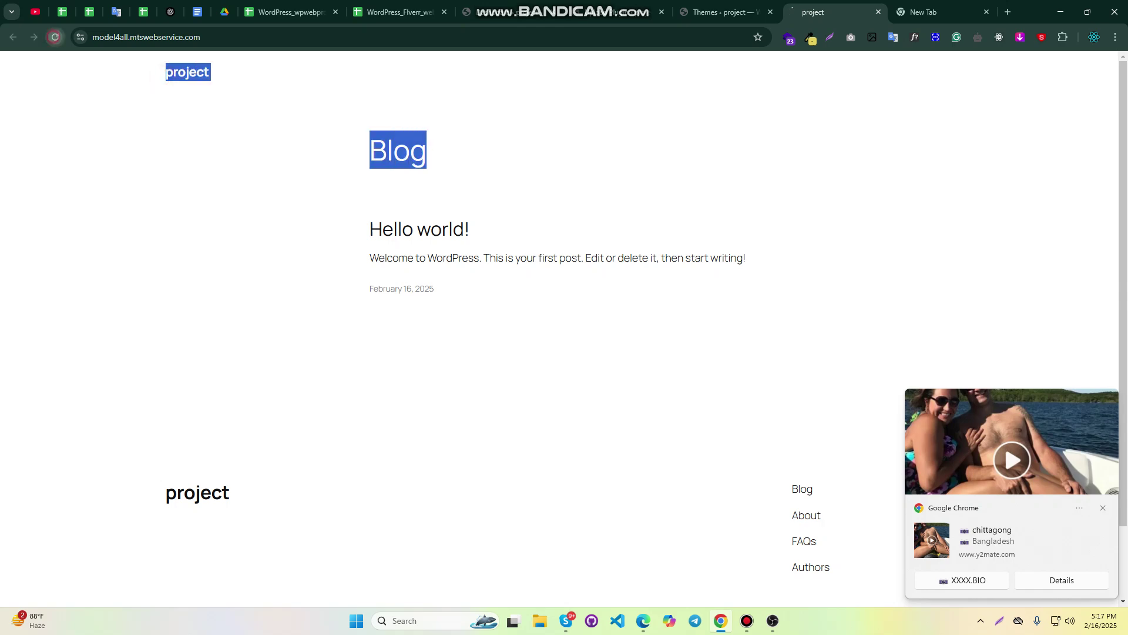
pyautogui.click(759, 7)
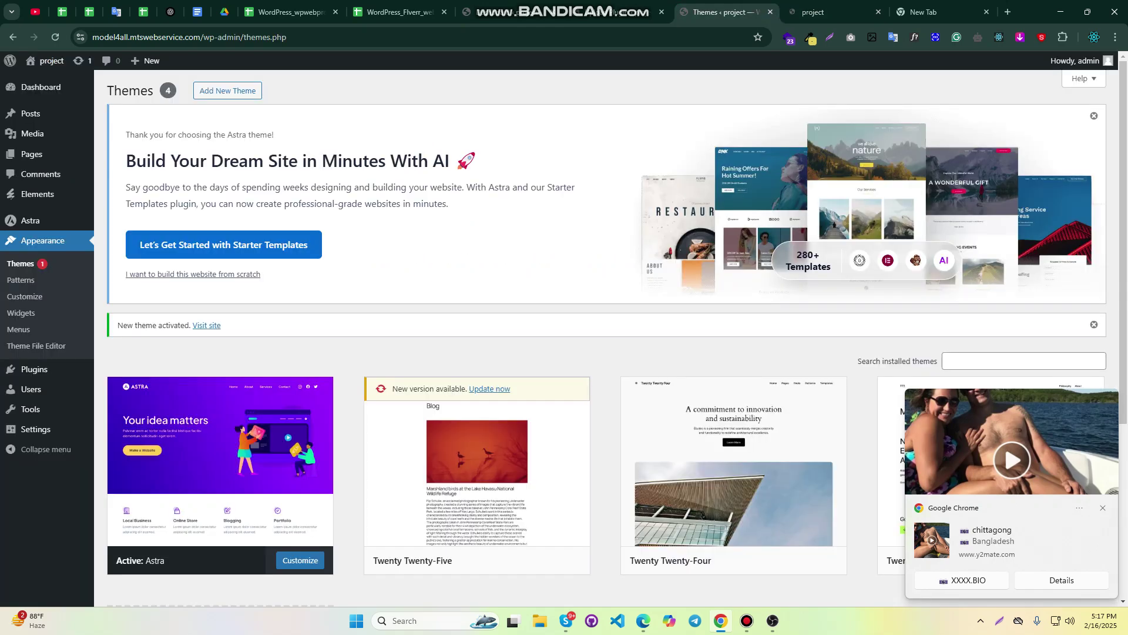
# Reload the Themes page and look over the installed themes
pyautogui.scroll(-3, 733, 353)
pyautogui.scroll(3, 734, 353)
pyautogui.click(22, 264)
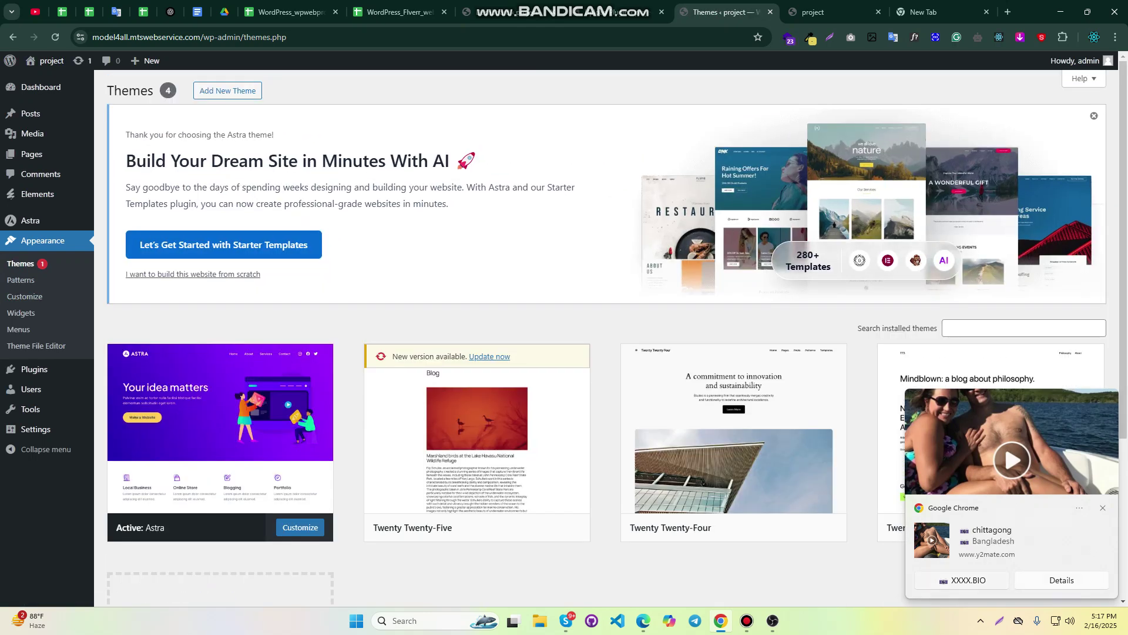
pyautogui.scroll(-1, 734, 411)
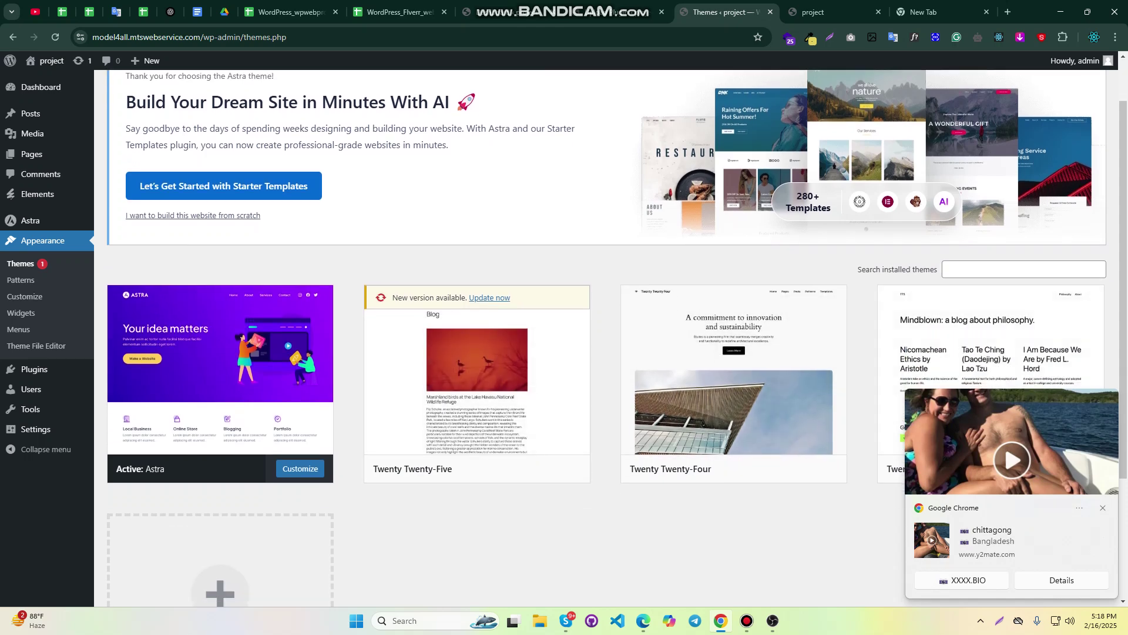
pyautogui.scroll(1, 220, 376)
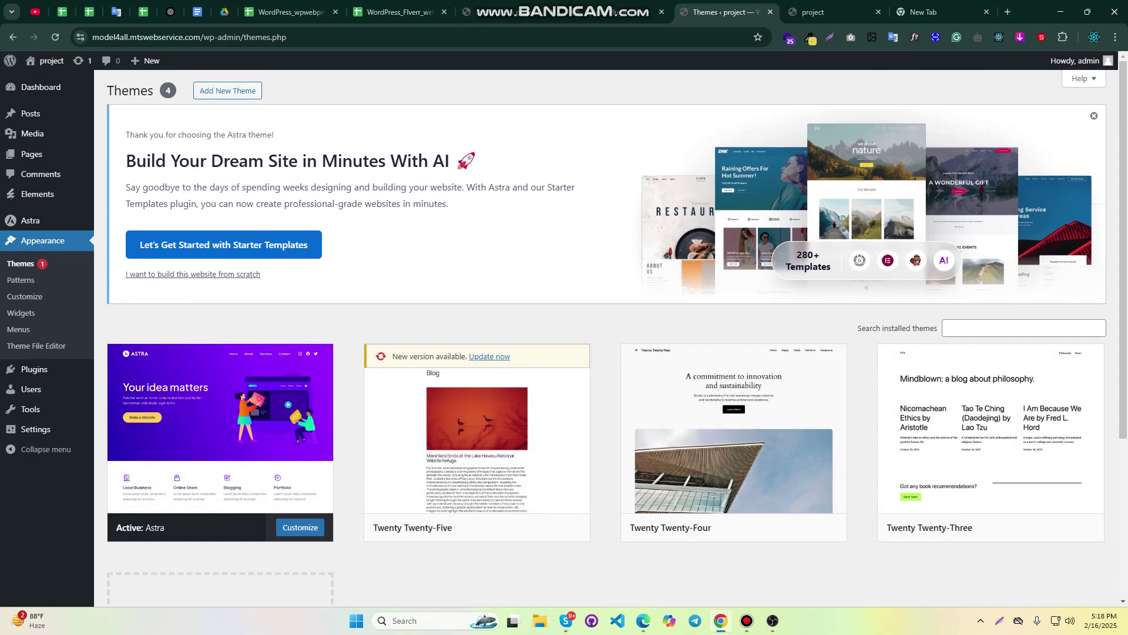
pyautogui.scroll(-2, 220, 411)
pyautogui.scroll(2, 220, 411)
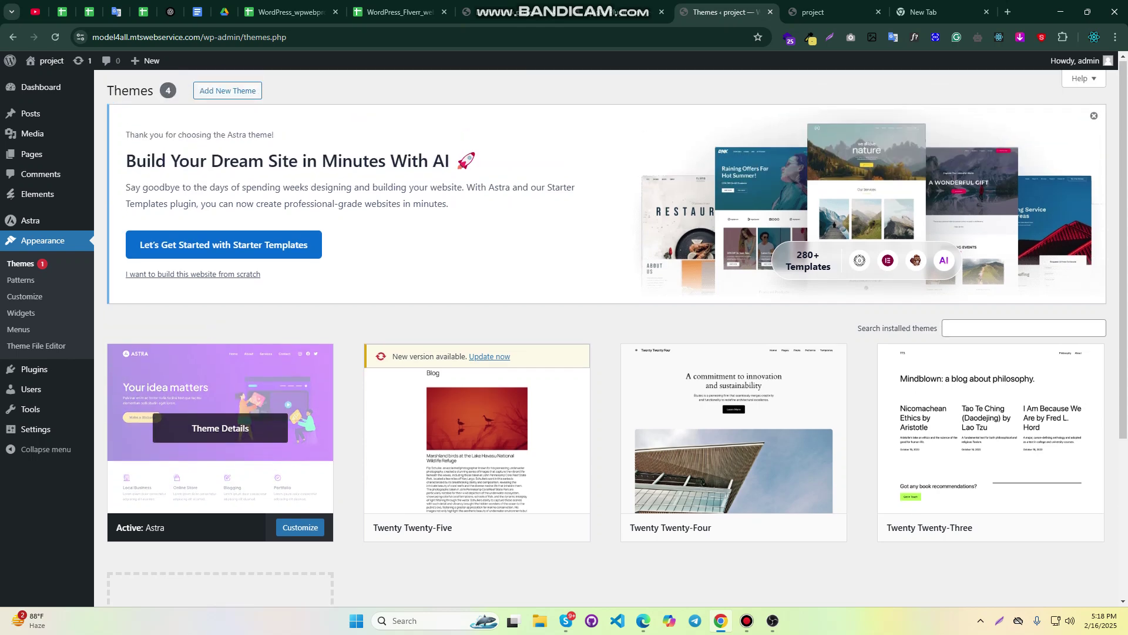
# Activate Elementor Pro and Crocoblock Wizard in the installed plugins list
pyautogui.click(34, 369)
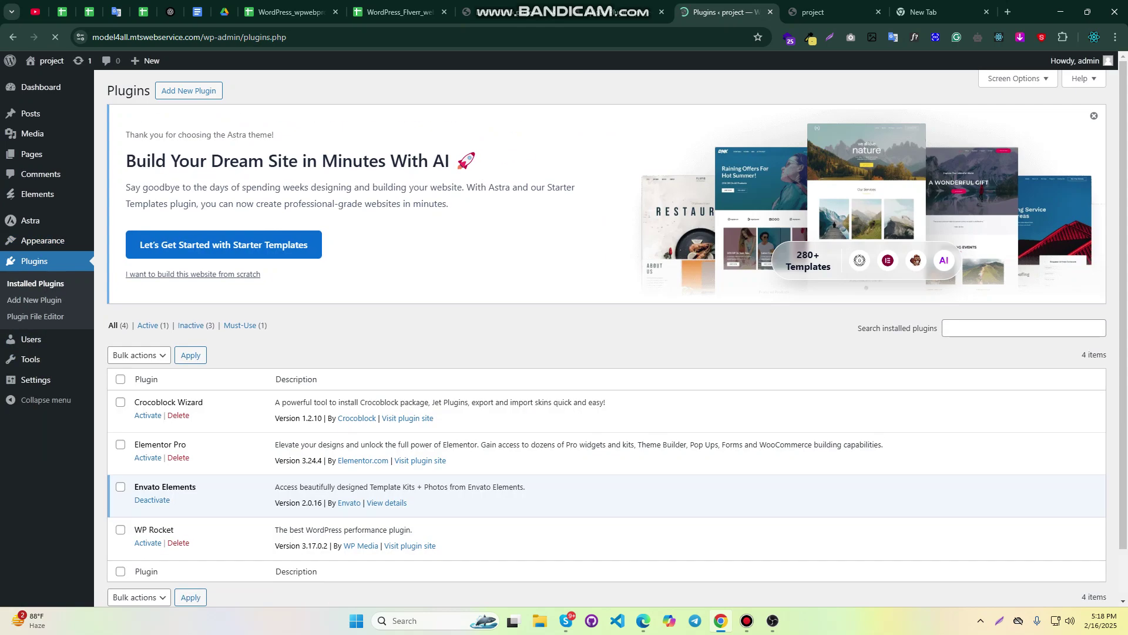
pyautogui.scroll(-1, 605, 335)
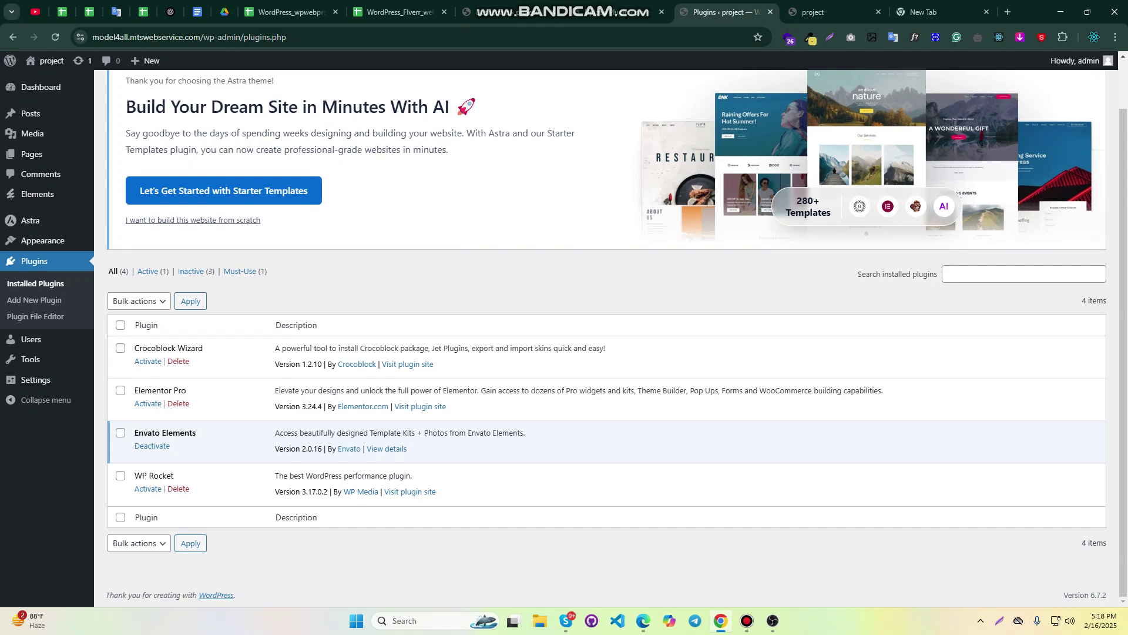
pyautogui.click(147, 403)
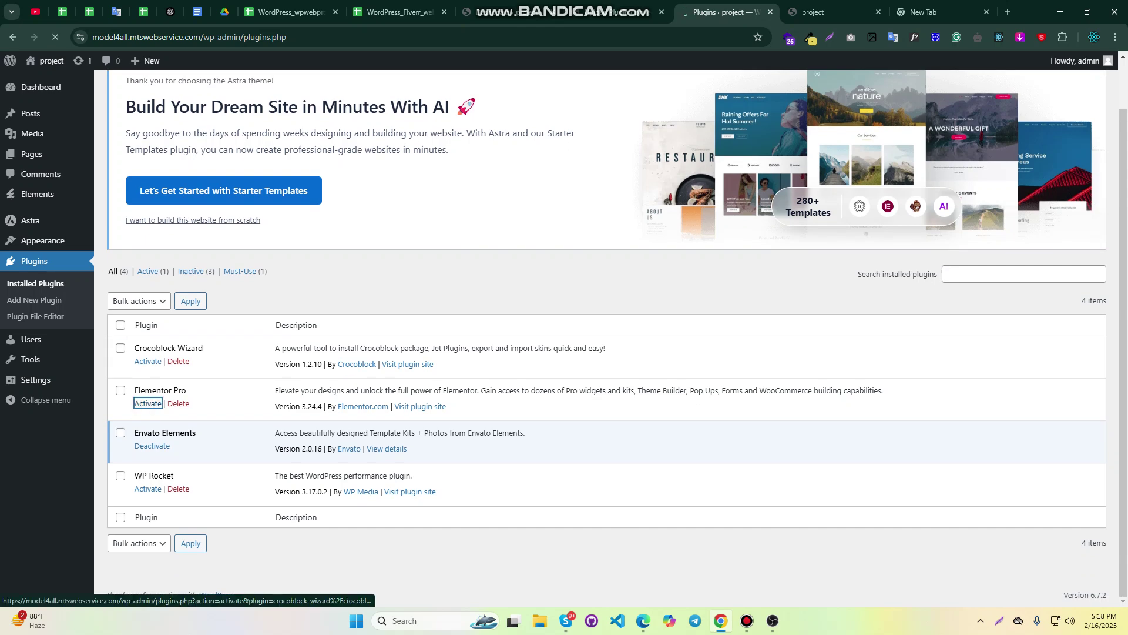
pyautogui.scroll(-3, 147, 530)
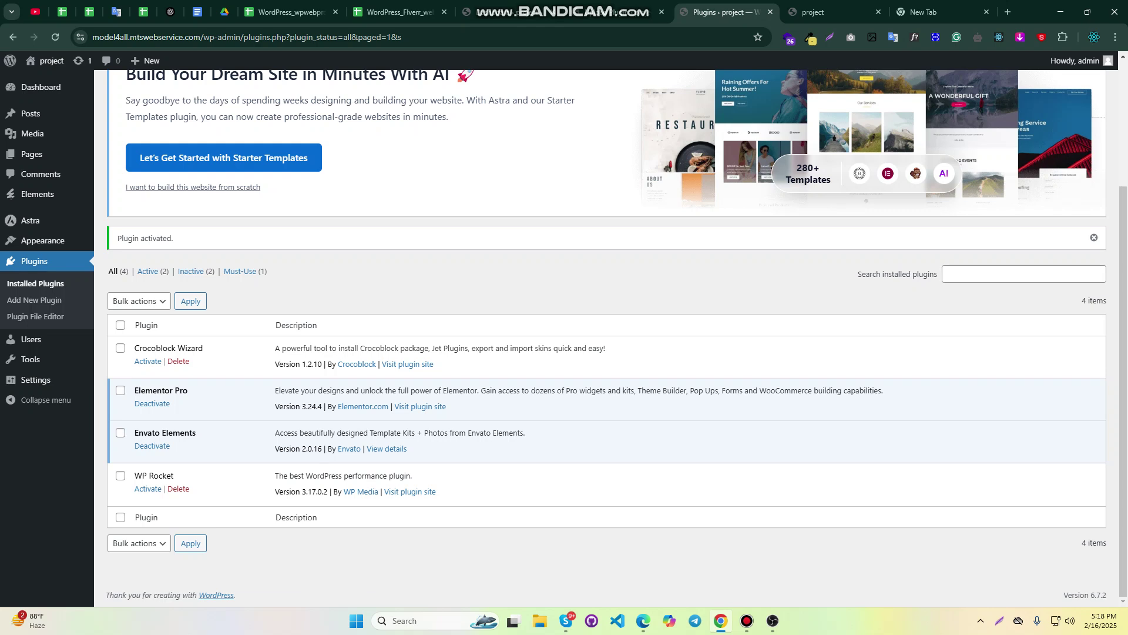
pyautogui.click(147, 361)
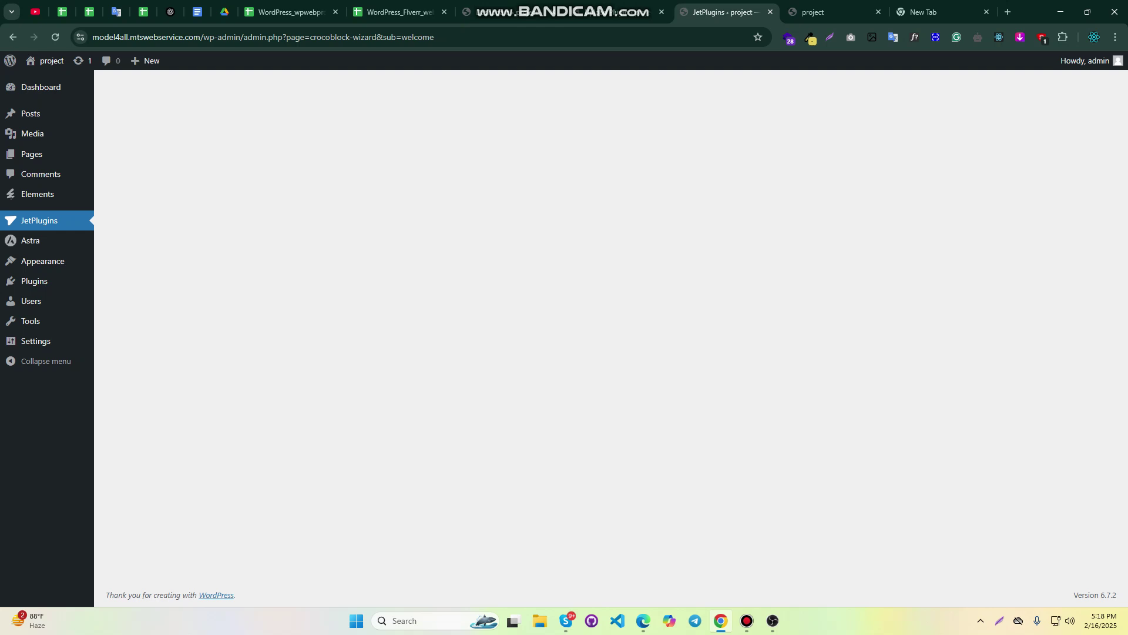
# Open the installed plugins list in the Elementor Pro installation browser tab and activate WP Rocket
pyautogui.click(619, 12)
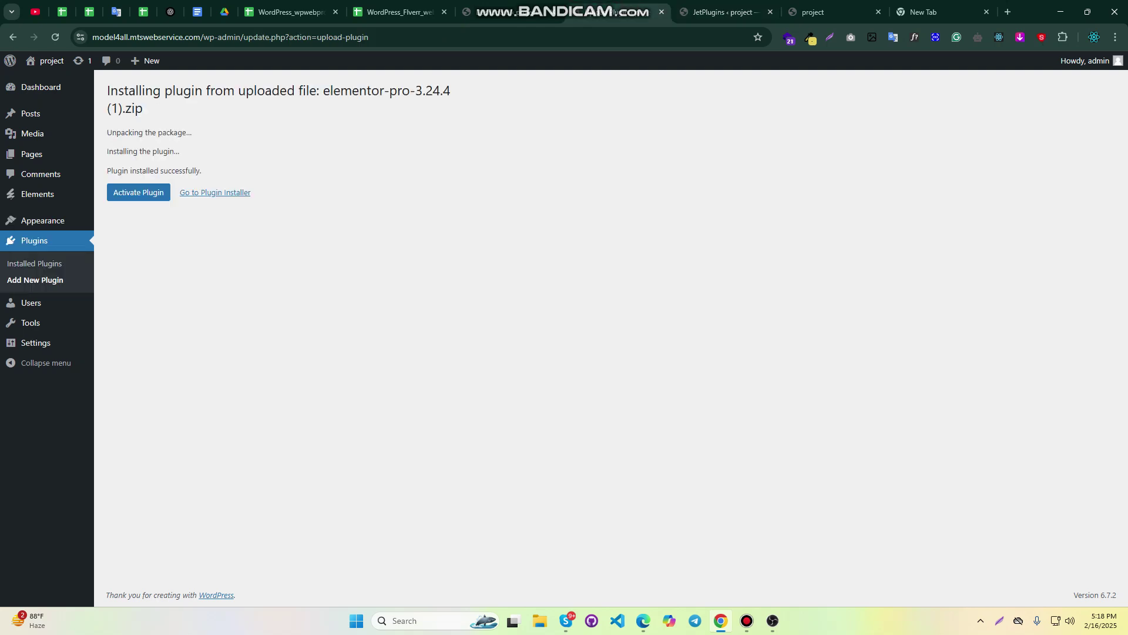
pyautogui.click(34, 241)
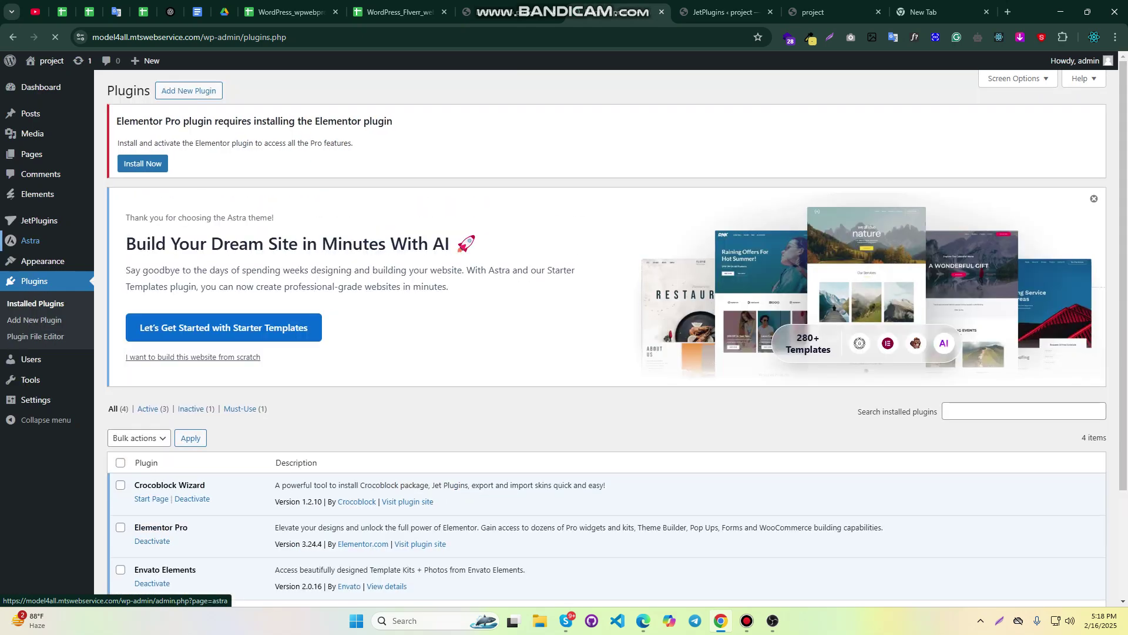
pyautogui.scroll(-3, 587, 353)
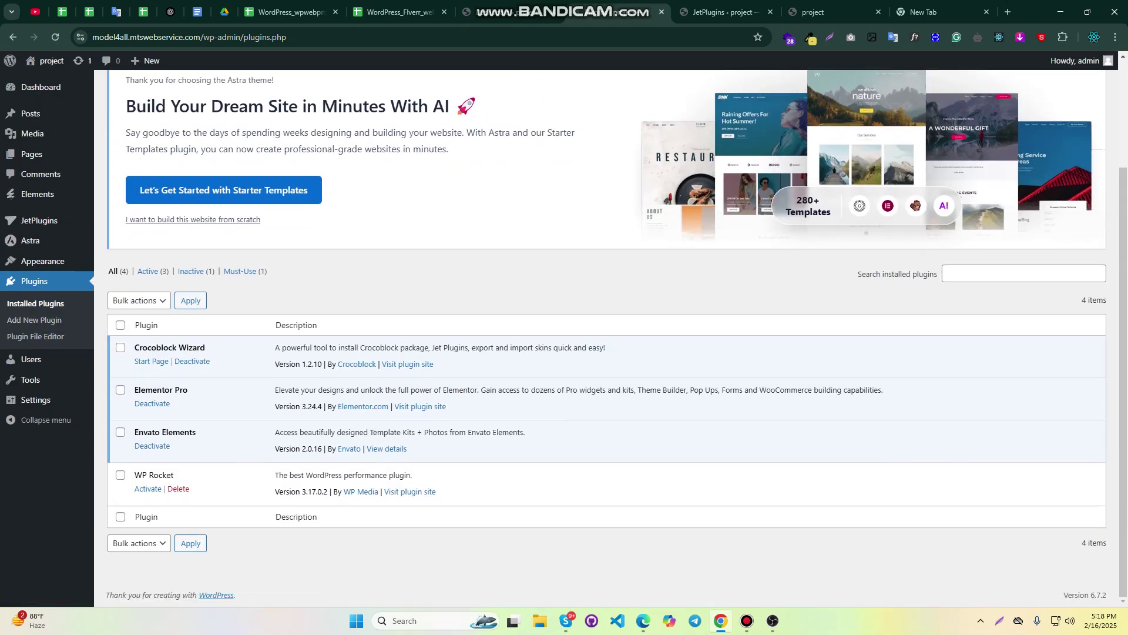
pyautogui.click(147, 488)
# Examine the live site's front page in its browser tab, including the header area, blog post card and footer copyright line
pyautogui.click(935, 12)
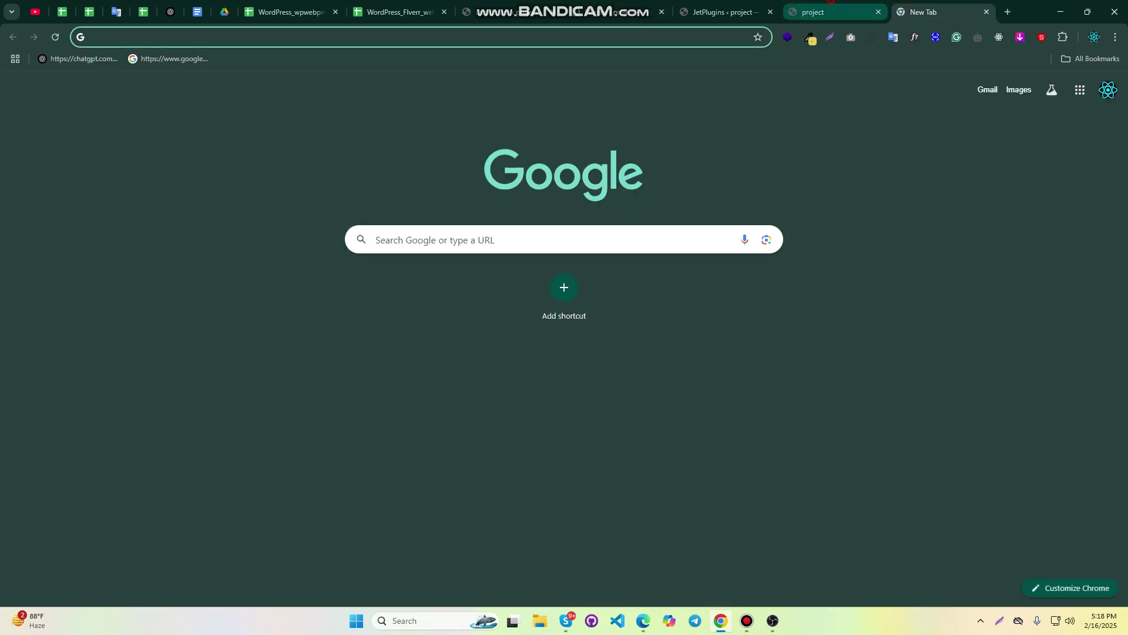
pyautogui.click(835, 11)
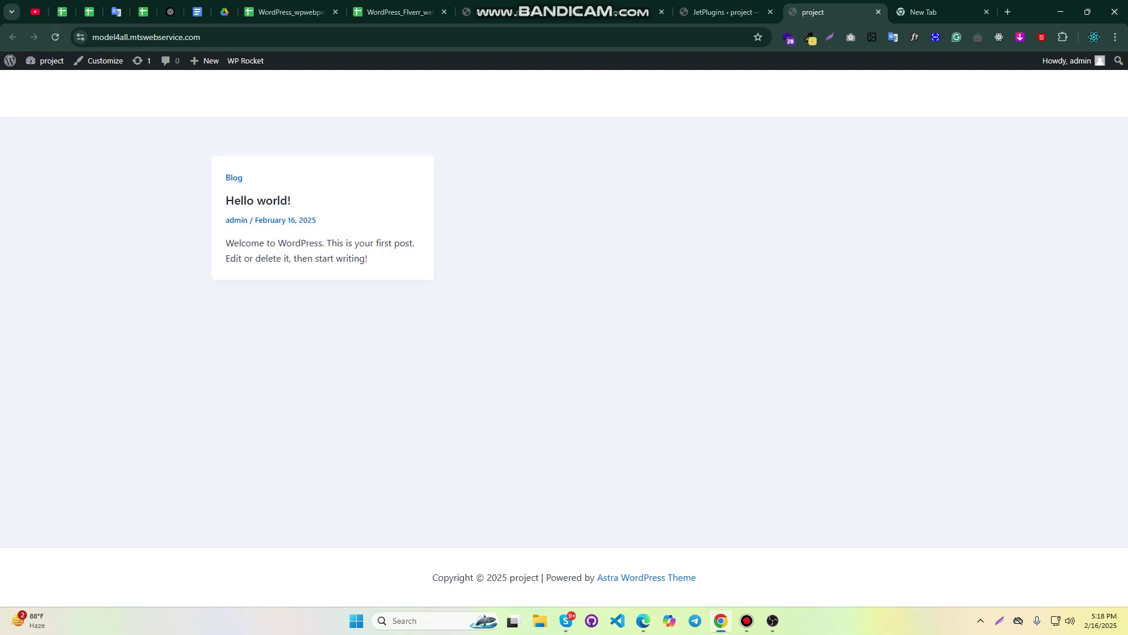
pyautogui.doubleClick(72, 92)
pyautogui.doubleClick(73, 92)
pyautogui.moveTo(43, 569); pyautogui.dragTo(696, 577)
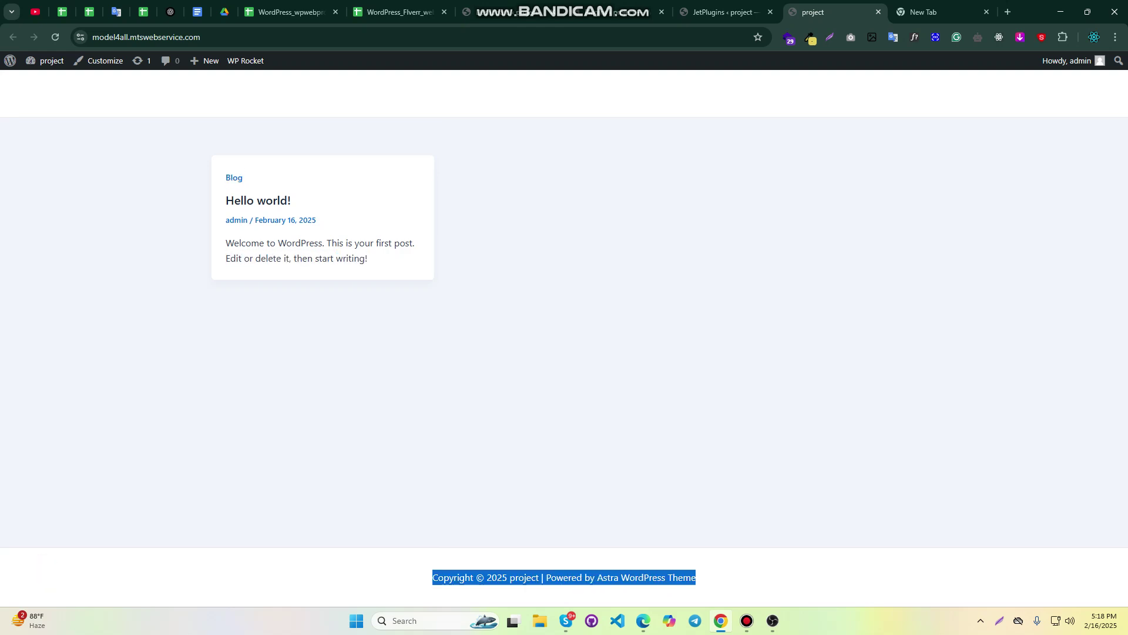
pyautogui.moveTo(156, 141); pyautogui.dragTo(415, 246)
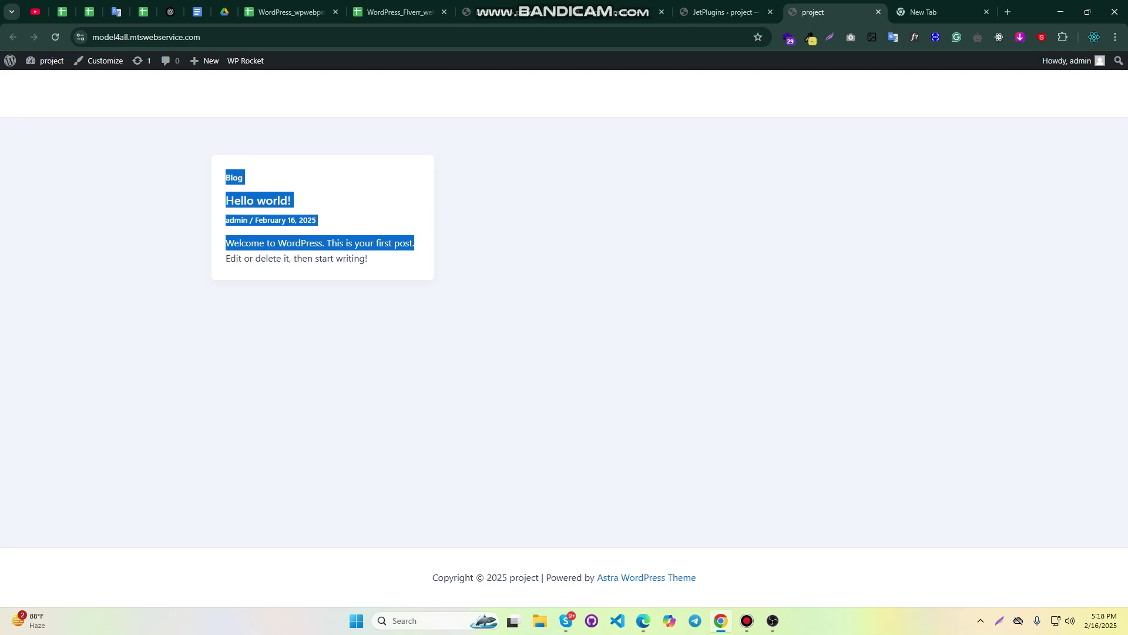
pyautogui.click(724, 12)
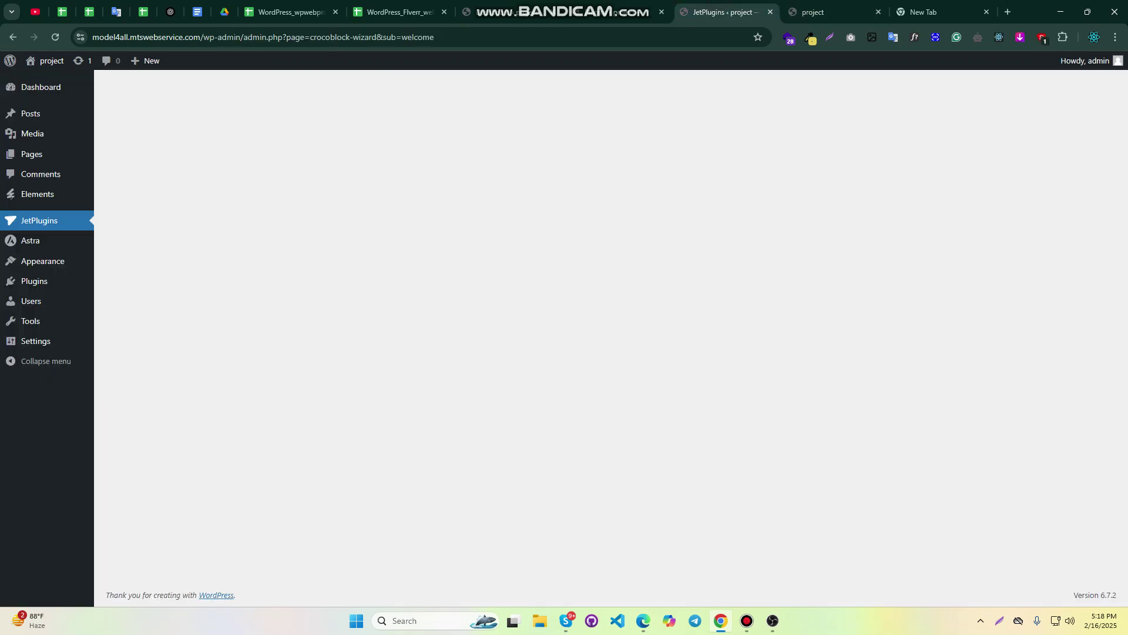
pyautogui.click(832, 12)
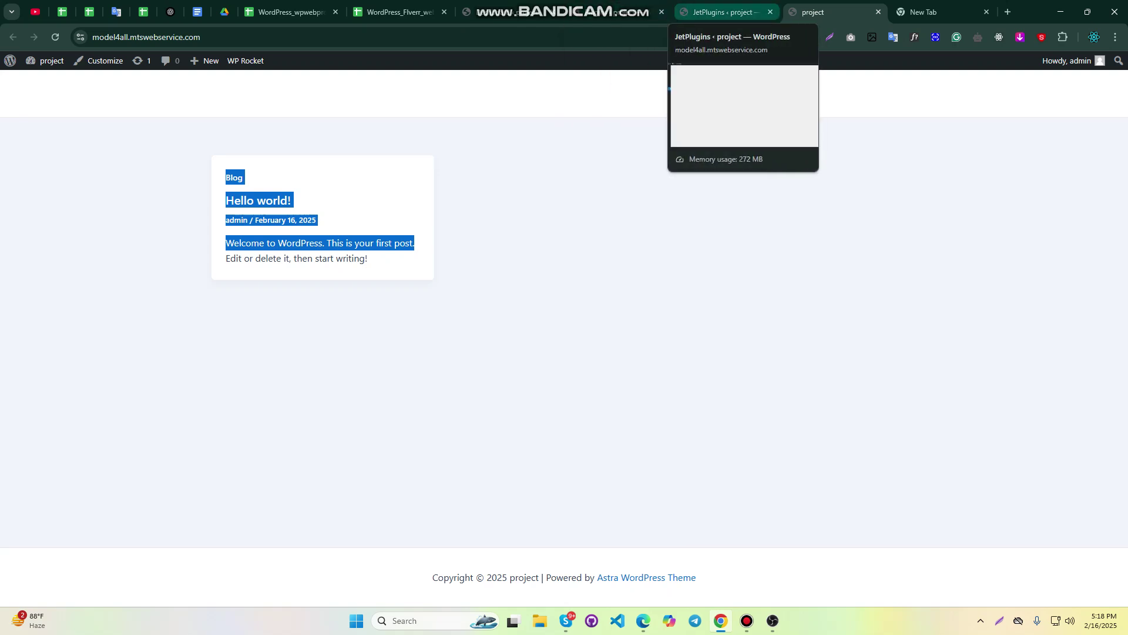
pyautogui.click(725, 11)
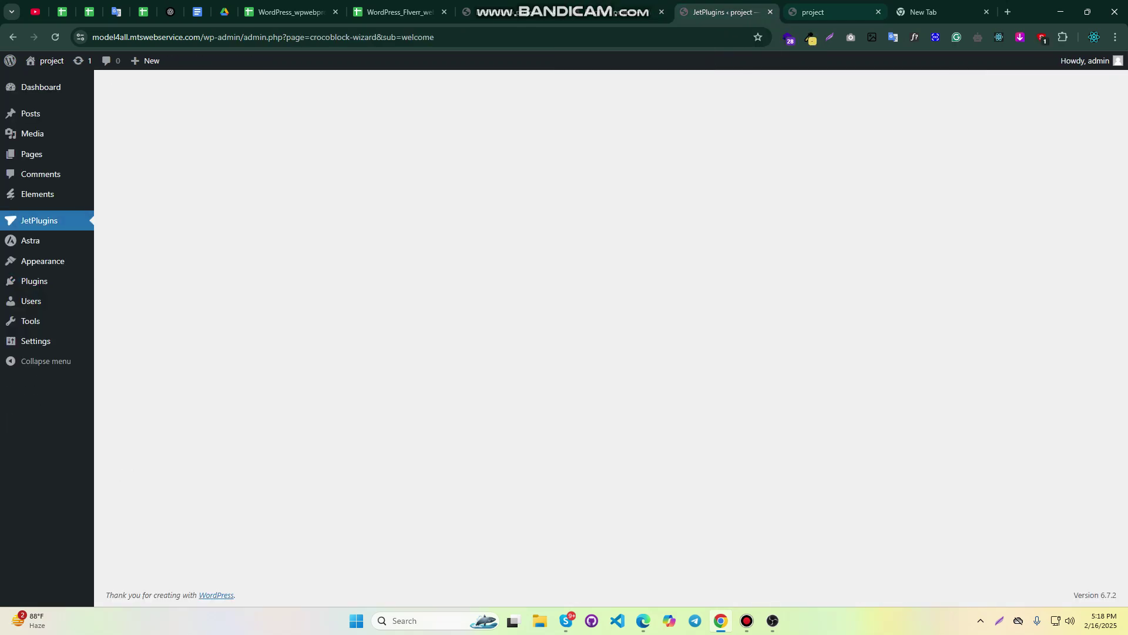
pyautogui.click(832, 12)
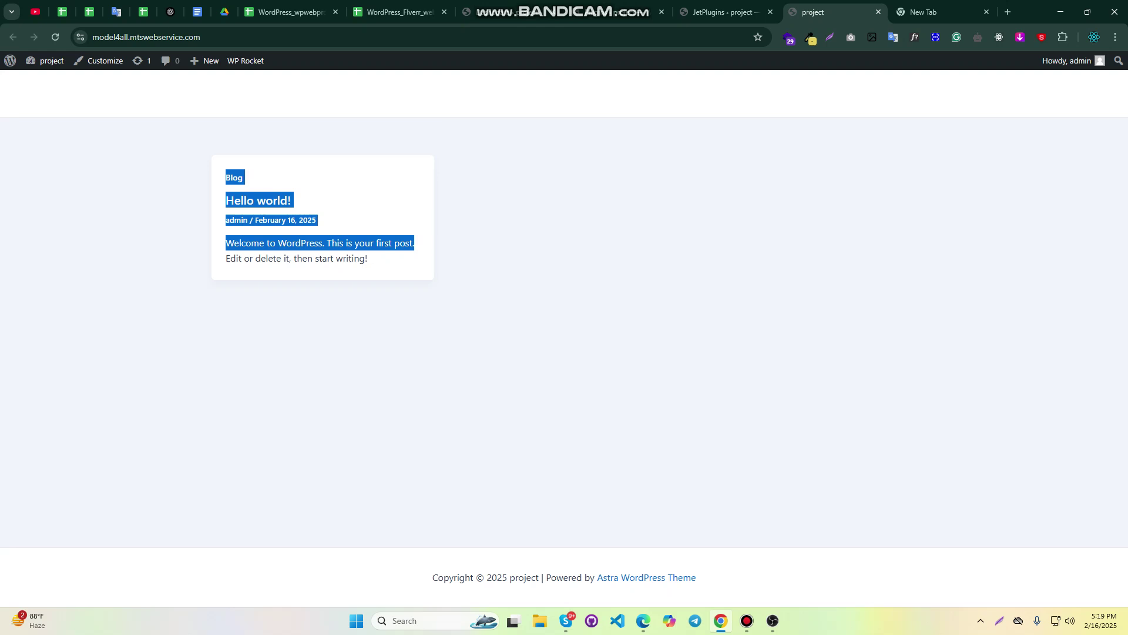